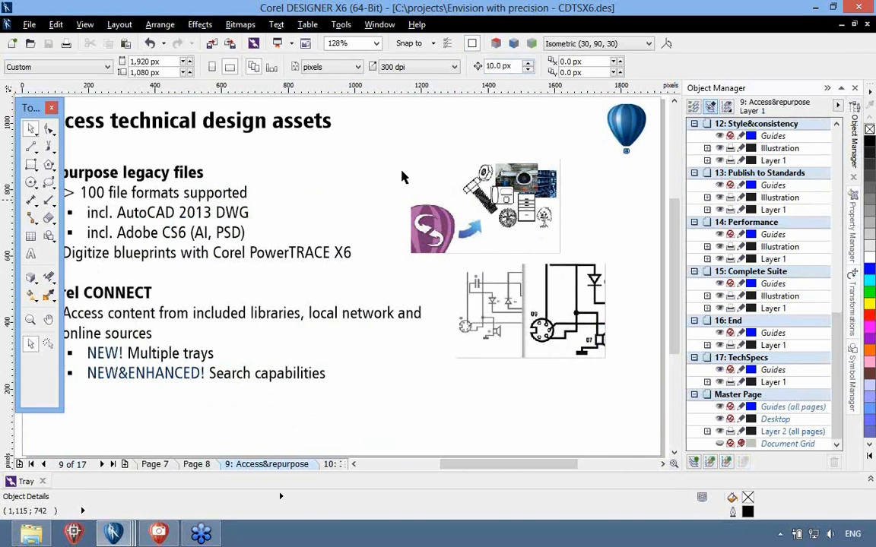
- Open Corel CONNECT, expand the tray below the drawing, and move the CONNECT window clear of the tray's files
{"action": "left_click", "coordinate": [387, 25]}
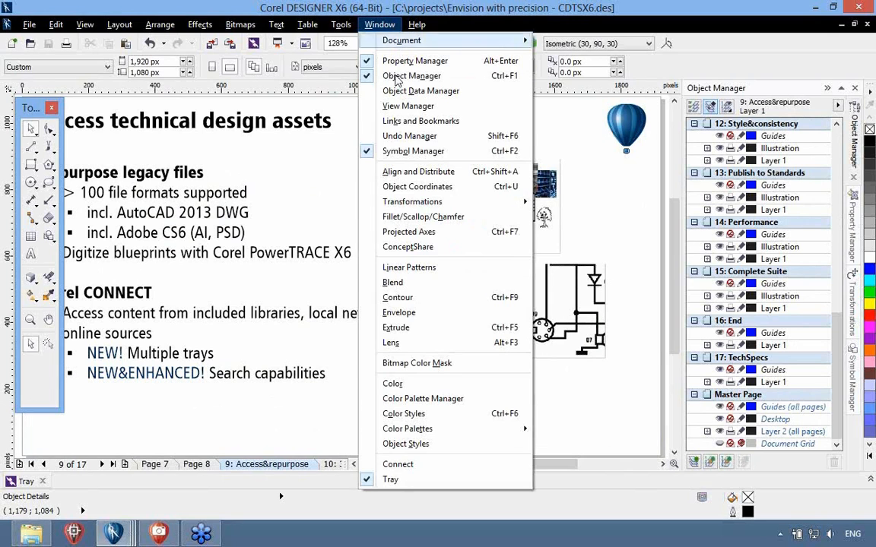
{"action": "left_click", "coordinate": [416, 465]}
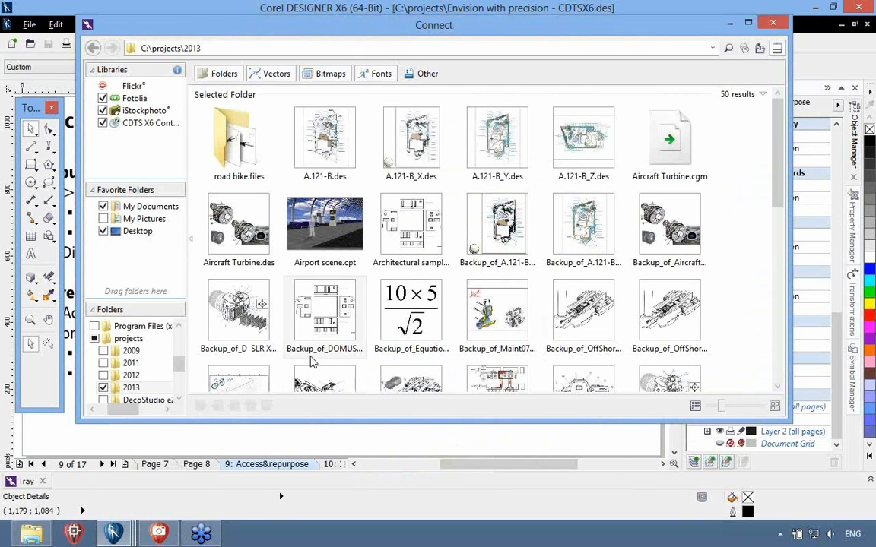
{"action": "mouse_move", "coordinate": [231, 205]}
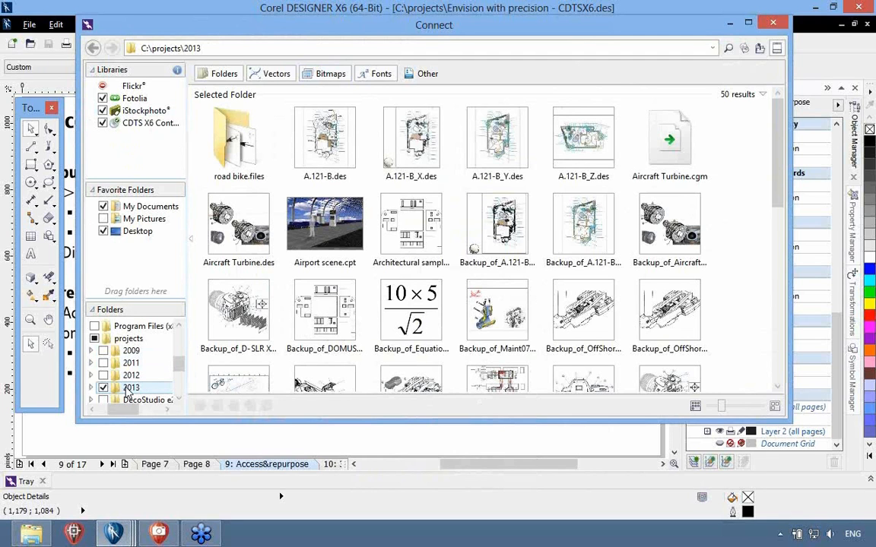
{"action": "left_click", "coordinate": [871, 481]}
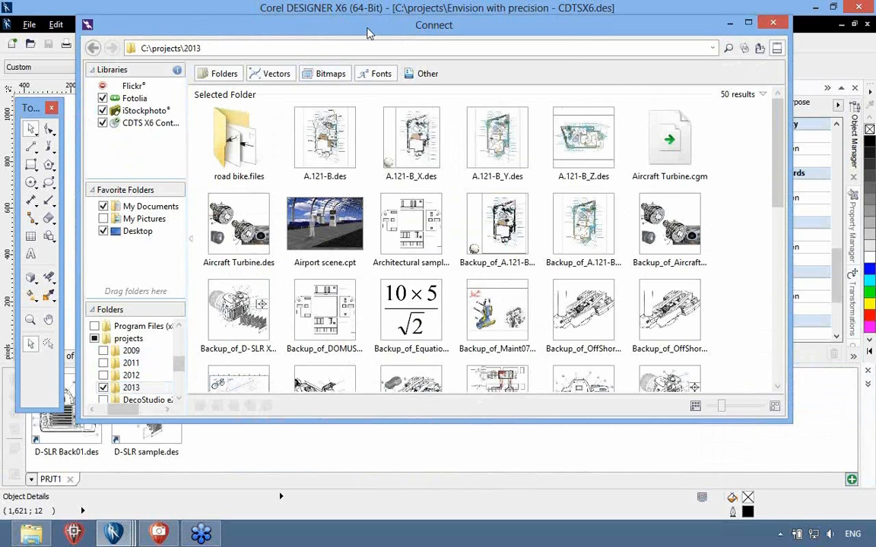
{"action": "left_click_drag", "start_coordinate": [367, 33], "coordinate": [361, 9]}
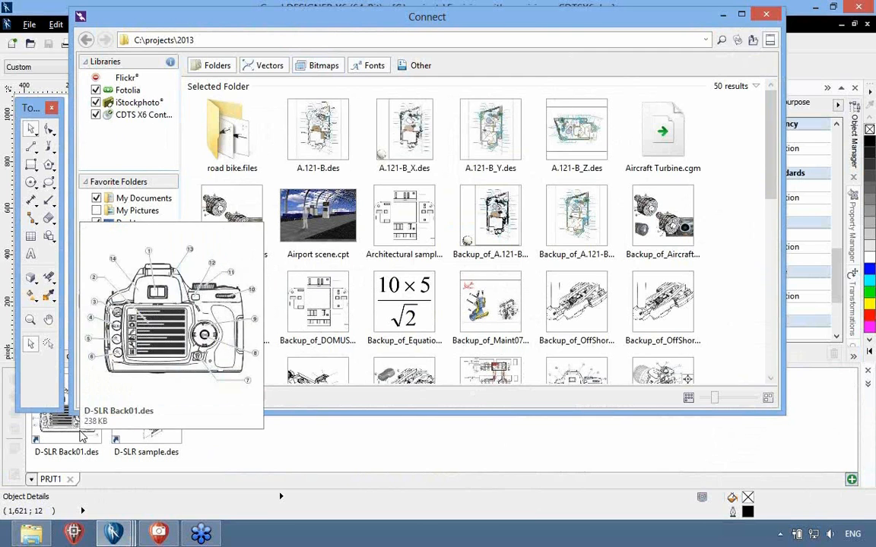
{"action": "mouse_move", "coordinate": [137, 438]}
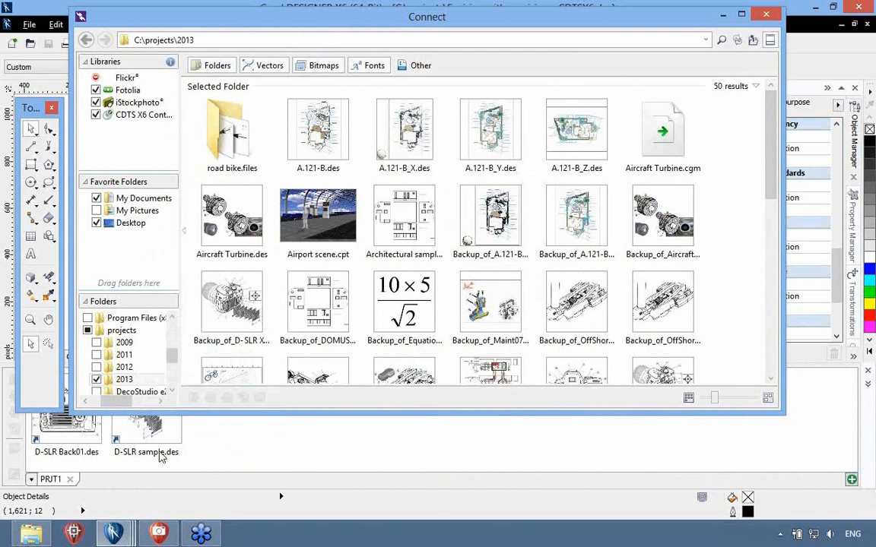
- Add a new tray and name it PRJT2
{"action": "left_click", "coordinate": [851, 481]}
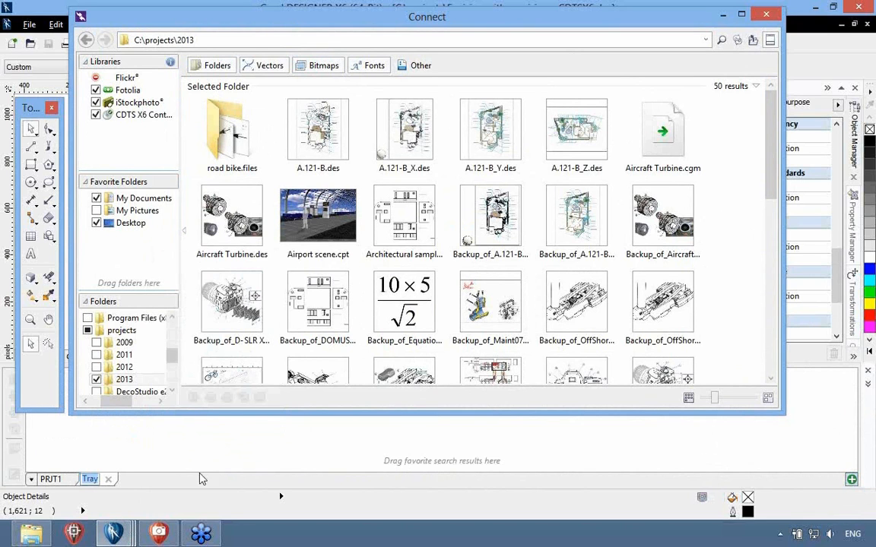
{"action": "type", "text": "PRJT2"}
{"action": "key", "text": "Return"}
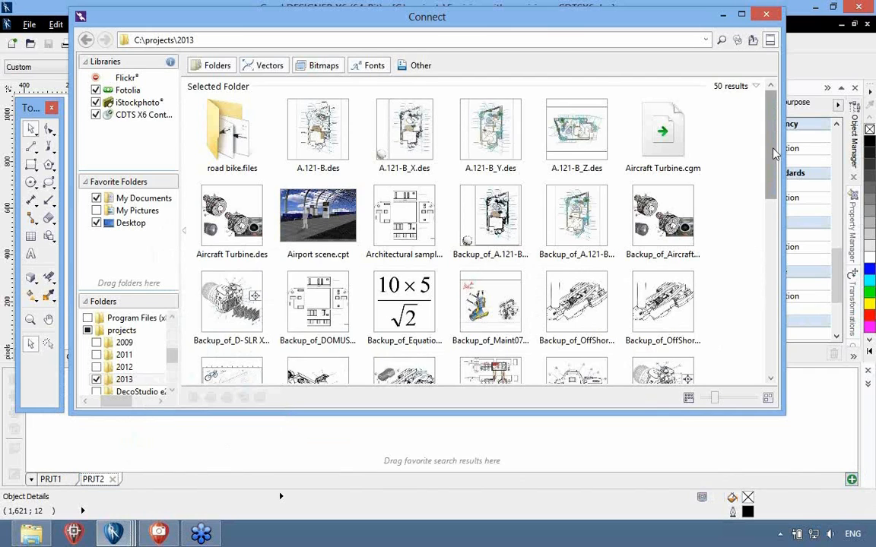
- Add OffShore Wind Turbine.des, Velaris 2.des and rb2013-X.des from the 2013 folder to the PRJT2 tray, and close the CONNECT window
{"action": "left_click_drag", "start_coordinate": [773, 153], "coordinate": [762, 307]}
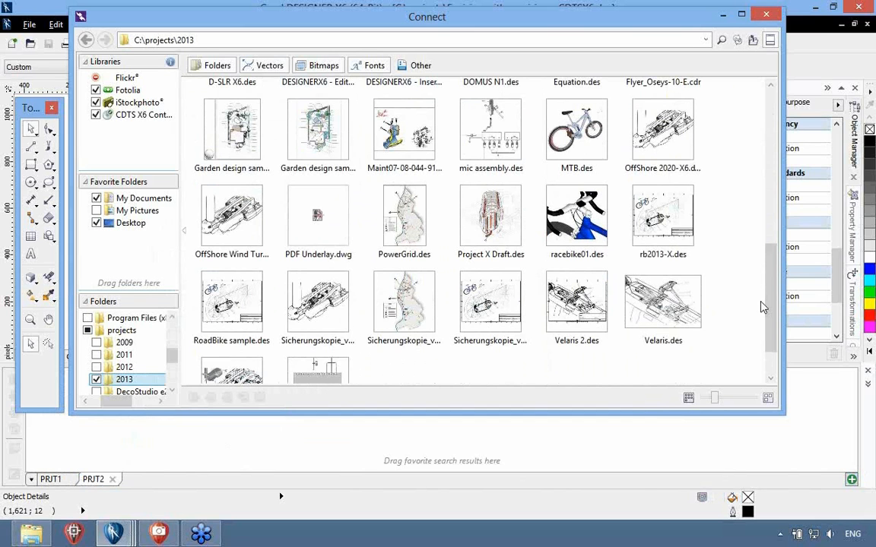
{"action": "mouse_move", "coordinate": [213, 198]}
{"action": "left_click_drag", "start_coordinate": [211, 196], "coordinate": [134, 414]}
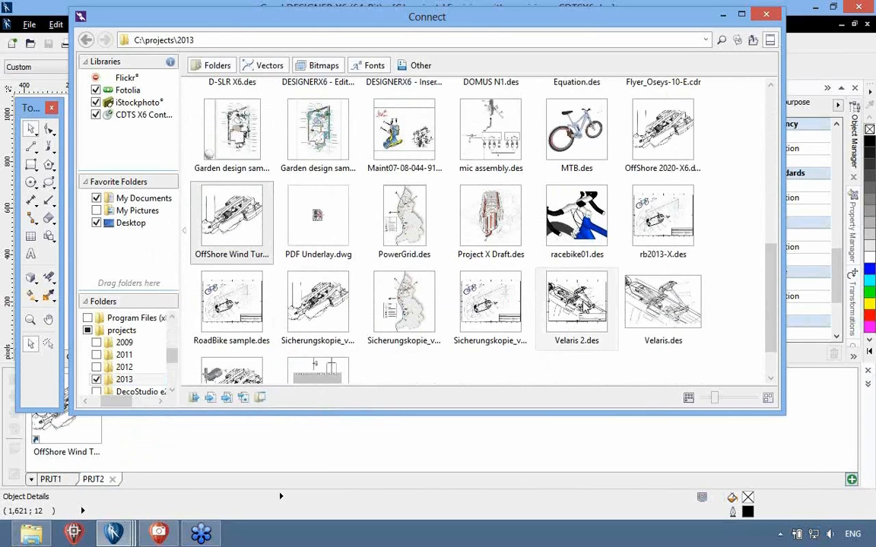
{"action": "left_click_drag", "start_coordinate": [522, 275], "coordinate": [289, 440]}
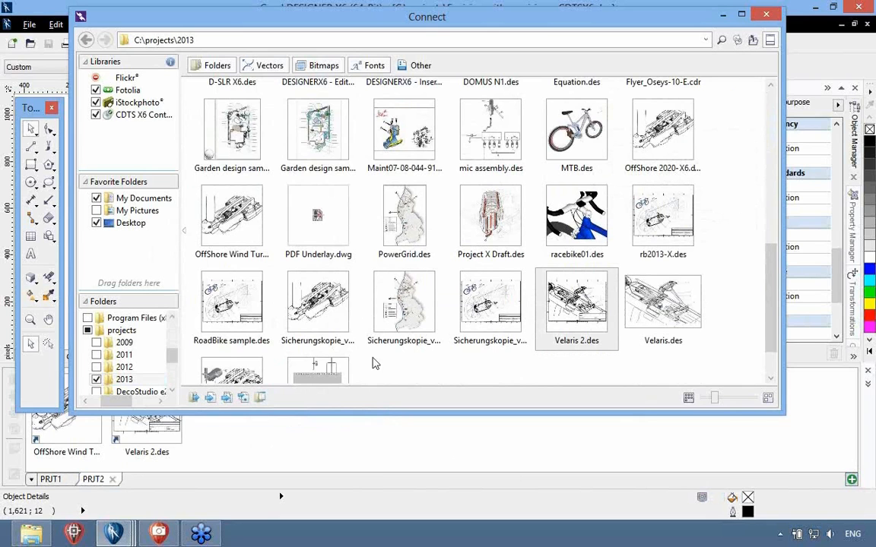
{"action": "mouse_move", "coordinate": [675, 213]}
{"action": "left_click_drag", "start_coordinate": [675, 213], "coordinate": [293, 449]}
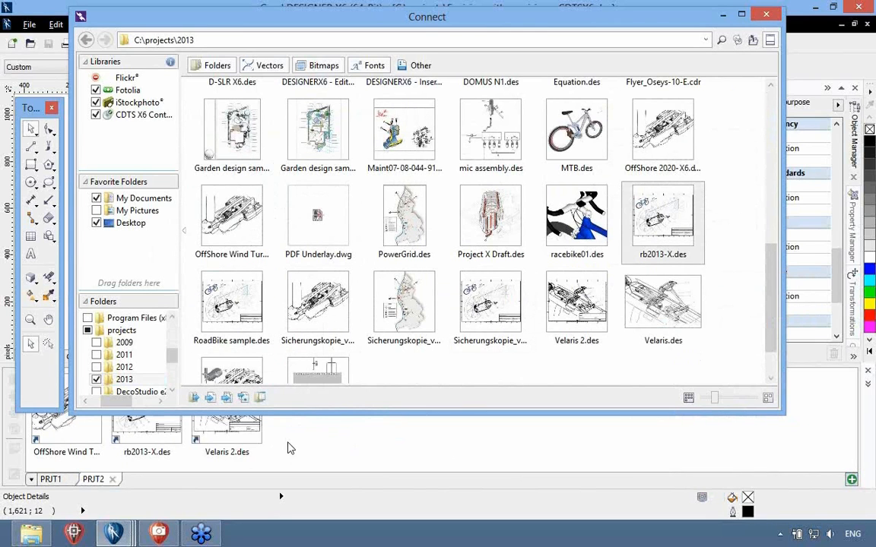
{"action": "left_click", "coordinate": [768, 17]}
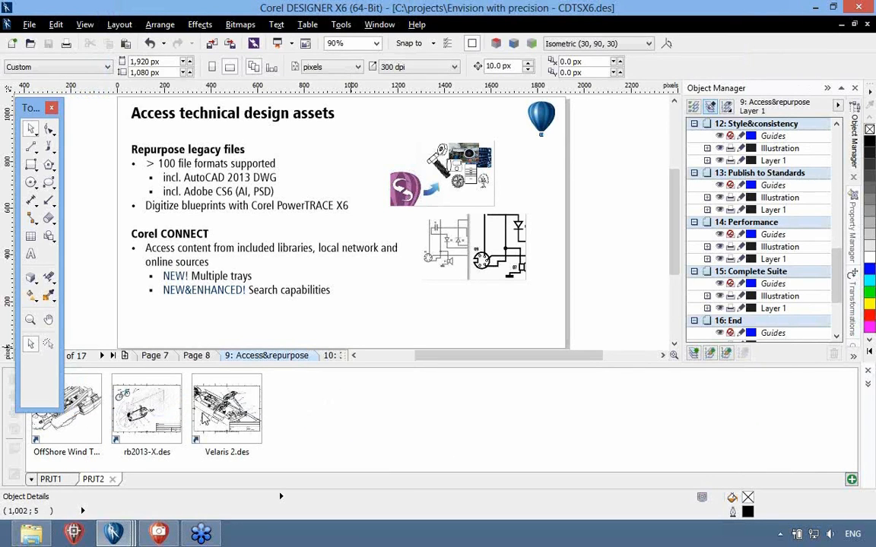
- Preview the files in the PRJT2 tray, check the commands available for Velaris 2.des, and collapse the tray
{"action": "mouse_move", "coordinate": [205, 430]}
{"action": "mouse_move", "coordinate": [139, 419]}
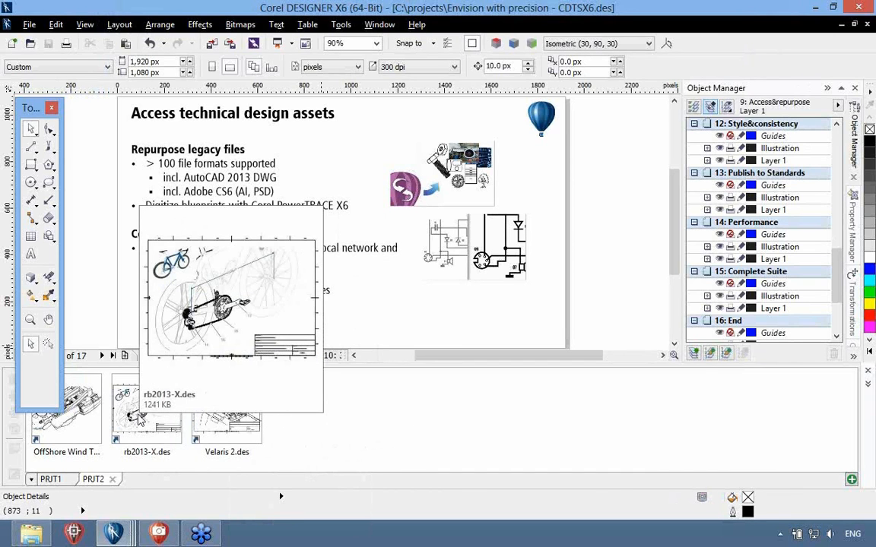
{"action": "mouse_move", "coordinate": [82, 424]}
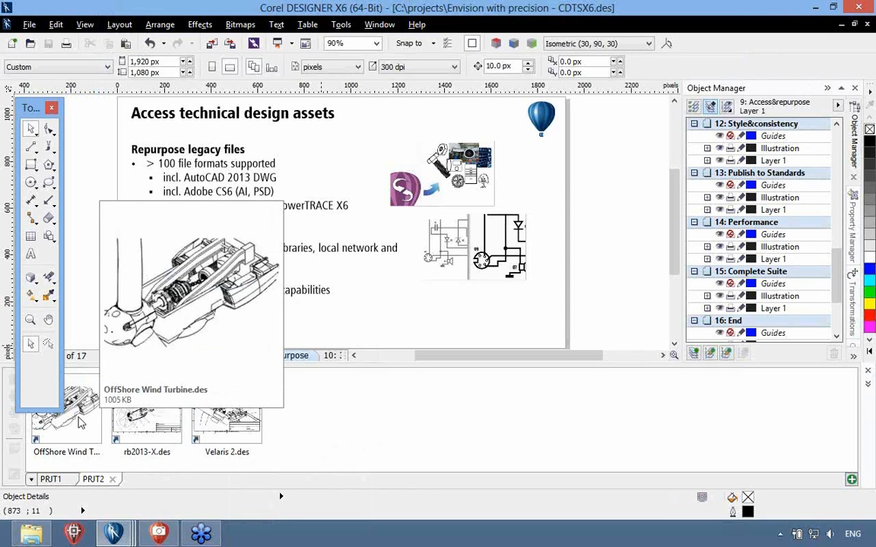
{"action": "right_click", "coordinate": [204, 427]}
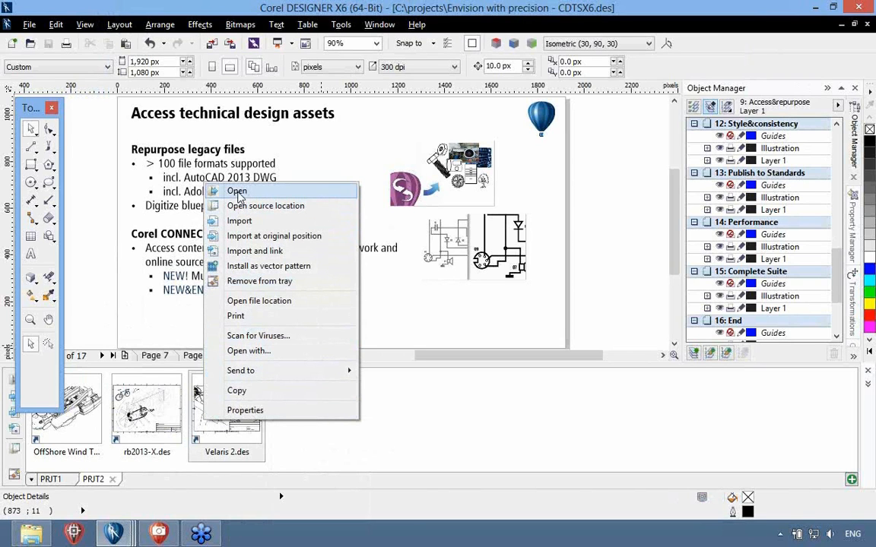
{"action": "left_click", "coordinate": [390, 421]}
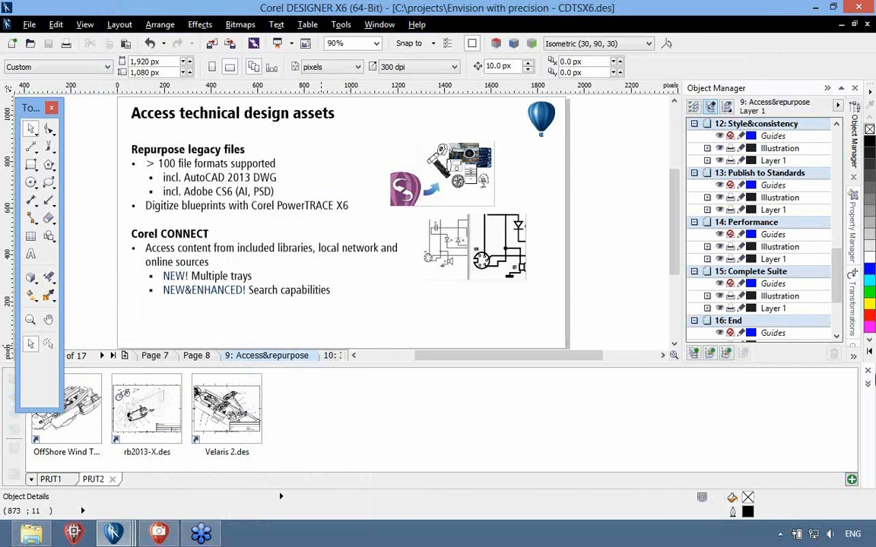
{"action": "left_click", "coordinate": [869, 388]}
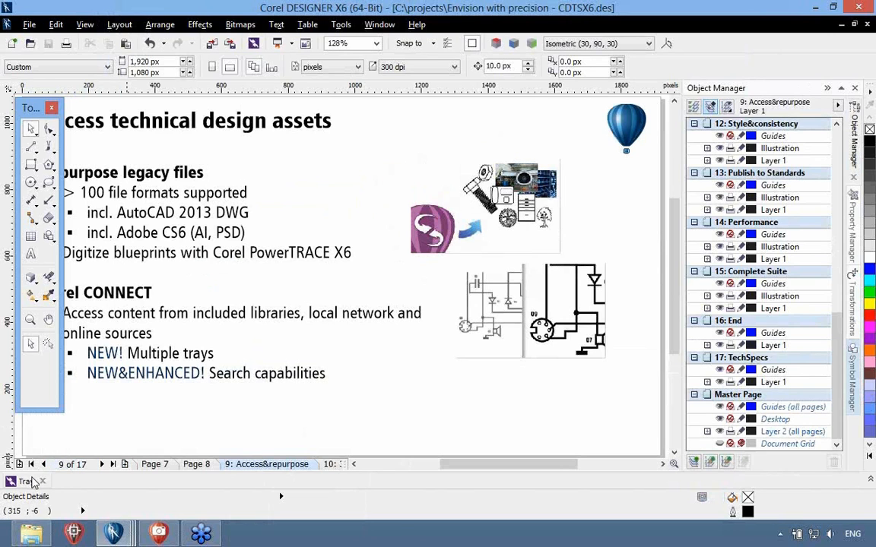
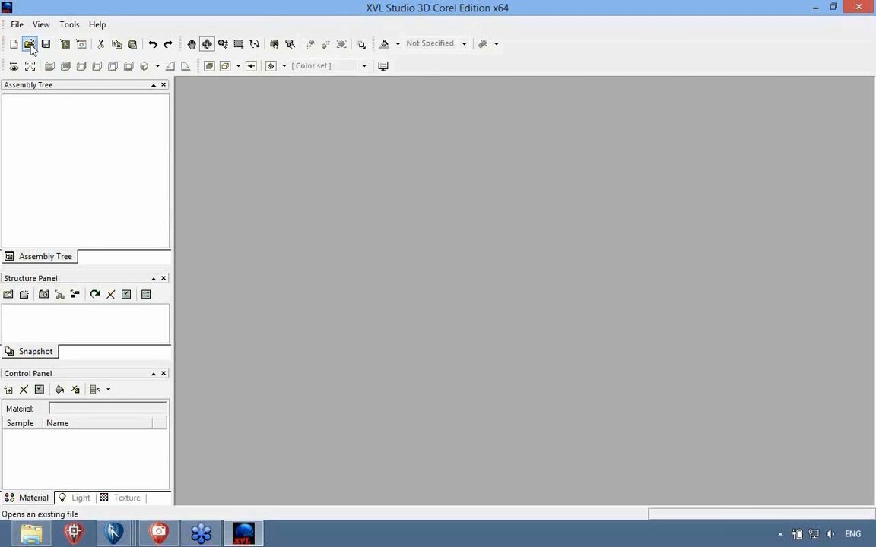
- In XVL Studio 3D Corel Edition, check the supported file types and open the road bike model from the 2013 folder
{"action": "left_click", "coordinate": [30, 47]}
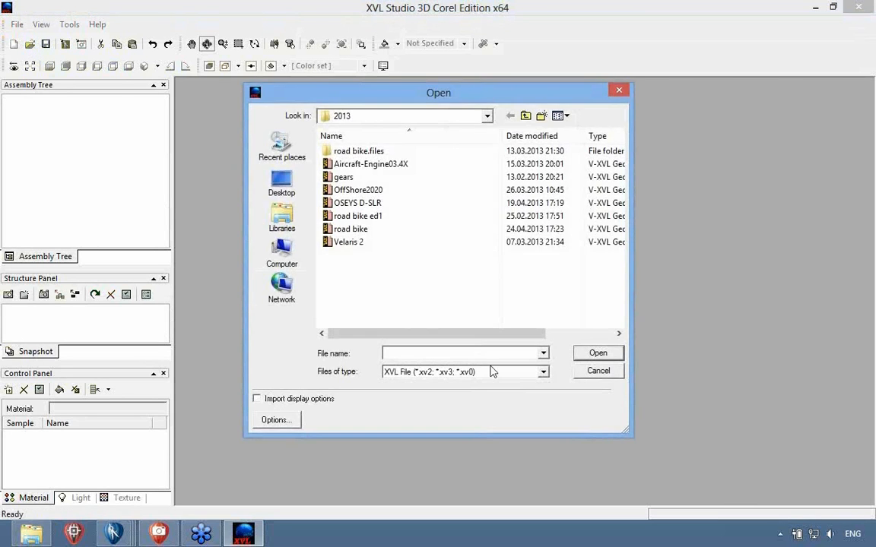
{"action": "left_click", "coordinate": [543, 372]}
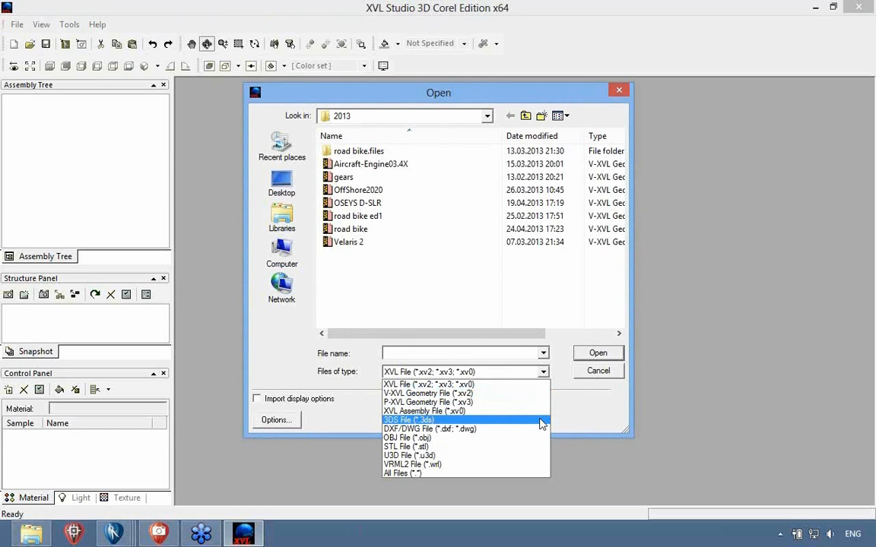
{"action": "left_click", "coordinate": [407, 299]}
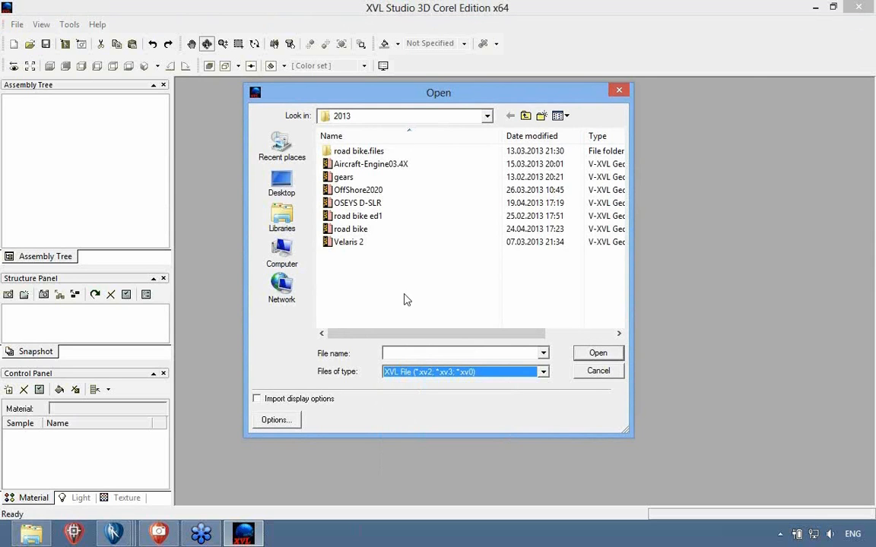
{"action": "left_click", "coordinate": [350, 230]}
{"action": "left_click", "coordinate": [588, 353]}
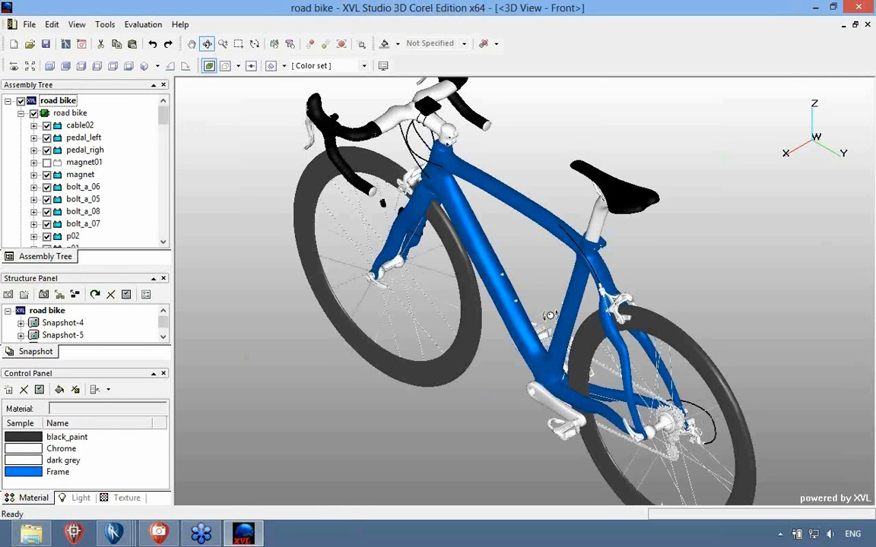
- Rotate the road bike to view its chain side, zoom out to see the whole bike, and check the available isometric views
{"action": "left_click_drag", "start_coordinate": [556, 344], "coordinate": [301, 298]}
{"action": "left_click_drag", "start_coordinate": [575, 295], "coordinate": [510, 358]}
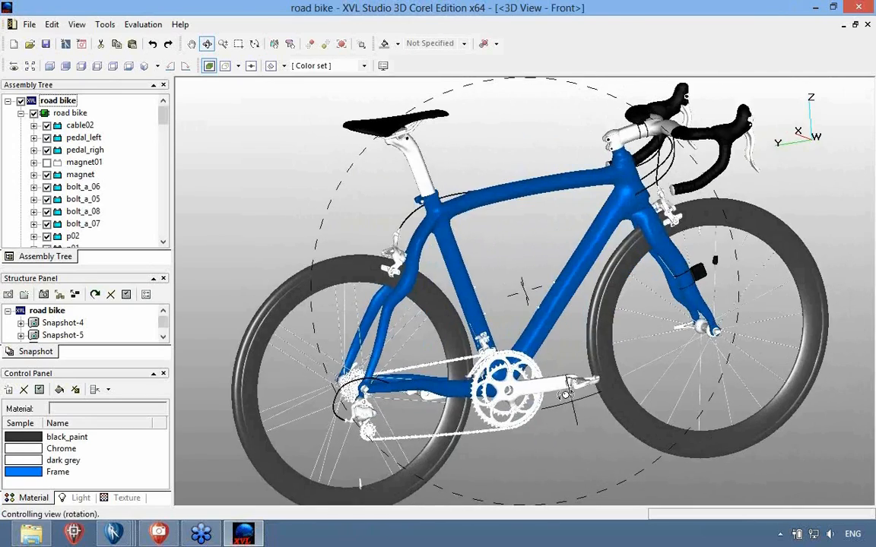
{"action": "left_click", "coordinate": [223, 43]}
{"action": "left_click_drag", "start_coordinate": [539, 230], "coordinate": [485, 251]}
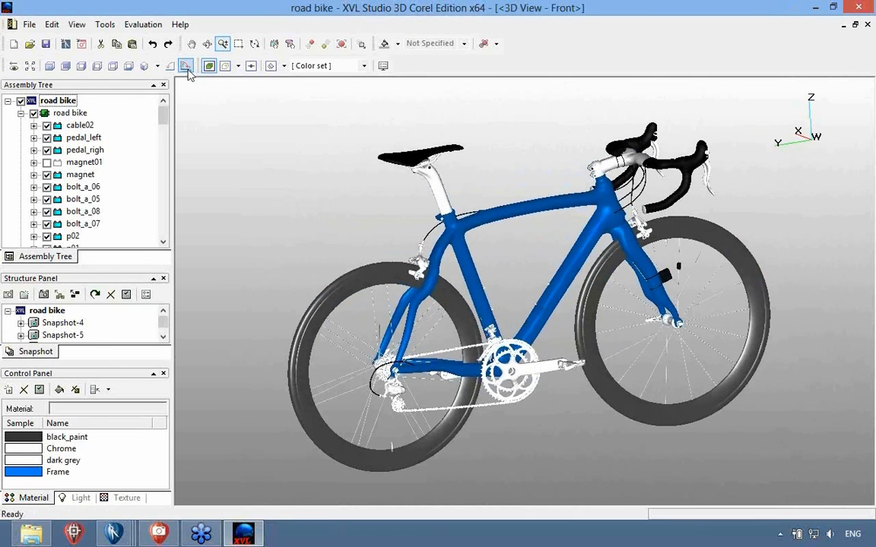
{"action": "left_click", "coordinate": [158, 66]}
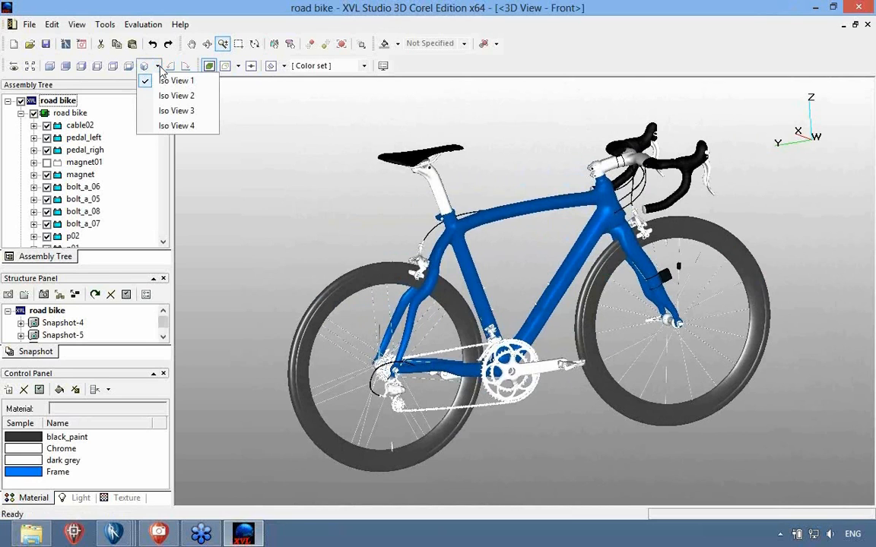
- Apply all settings of Snapshot-4, Snapshot-5 and Snapshot-6 in turn to the road bike view
{"action": "left_click", "coordinate": [65, 326]}
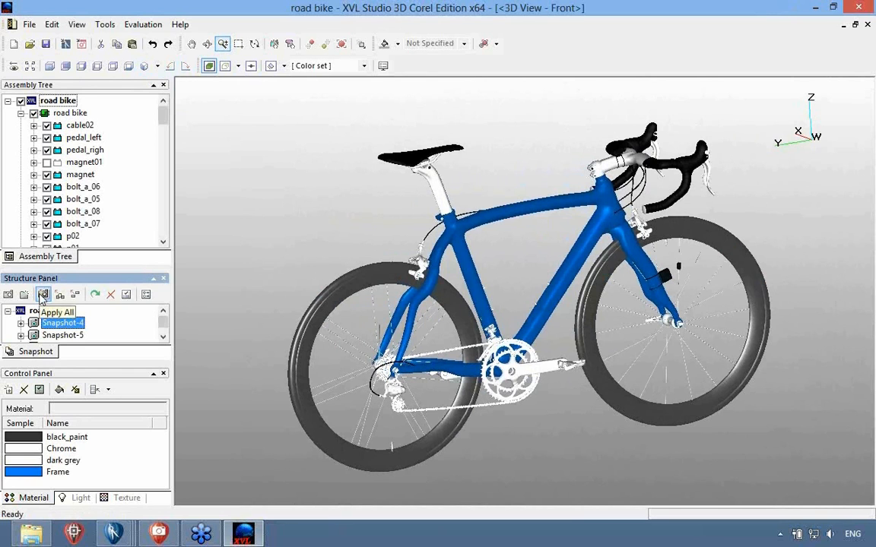
{"action": "left_click", "coordinate": [42, 296]}
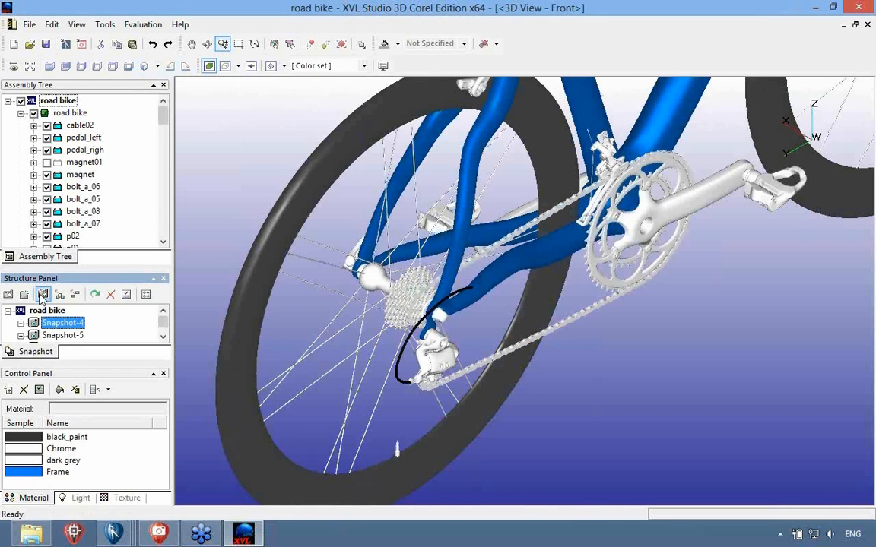
{"action": "left_click", "coordinate": [53, 336]}
{"action": "left_click", "coordinate": [42, 296]}
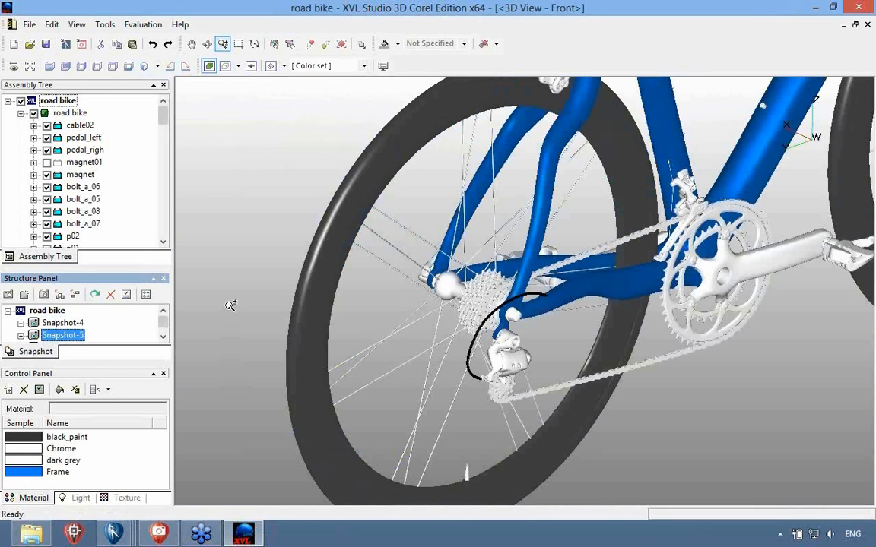
{"action": "left_click", "coordinate": [144, 296]}
{"action": "left_click", "coordinate": [144, 297]}
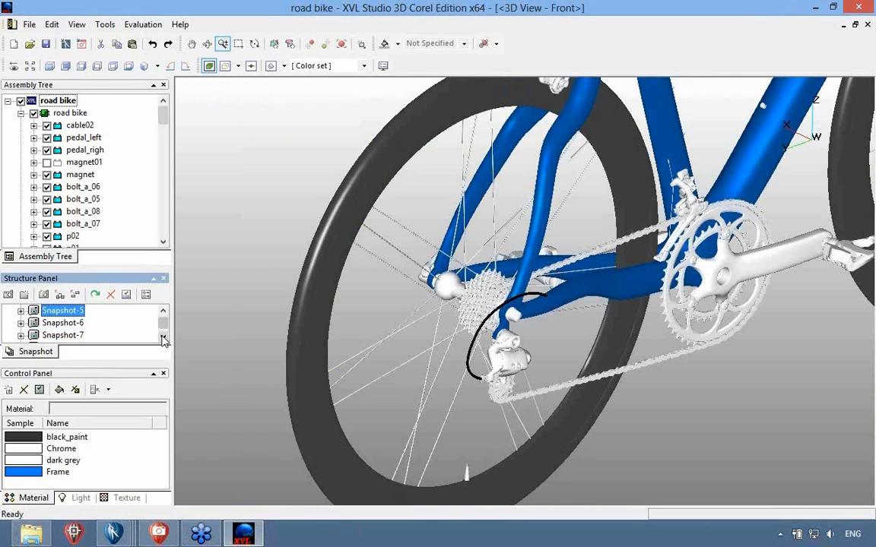
{"action": "left_click", "coordinate": [67, 325]}
{"action": "left_click", "coordinate": [42, 295]}
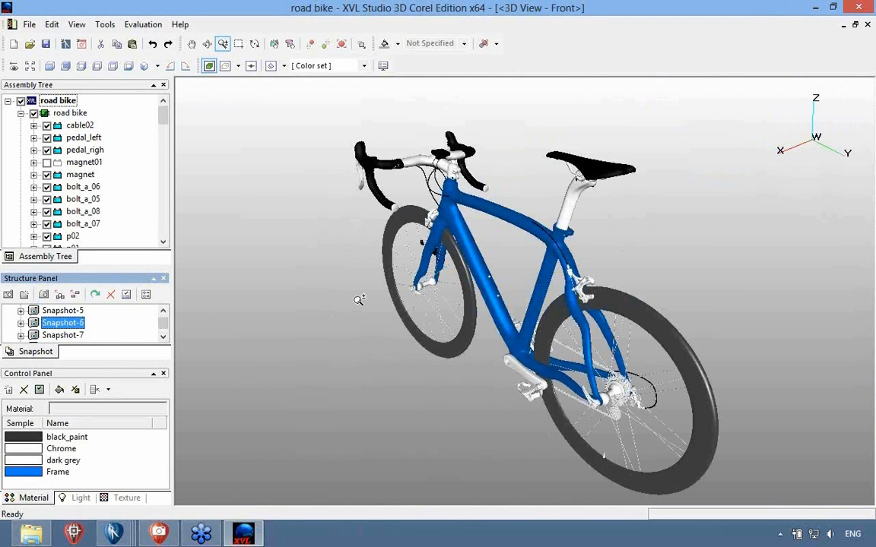
- Review the available tool commands and the model's list of saved cross-sections, and close the list
{"action": "left_click", "coordinate": [206, 44]}
{"action": "left_click", "coordinate": [106, 26]}
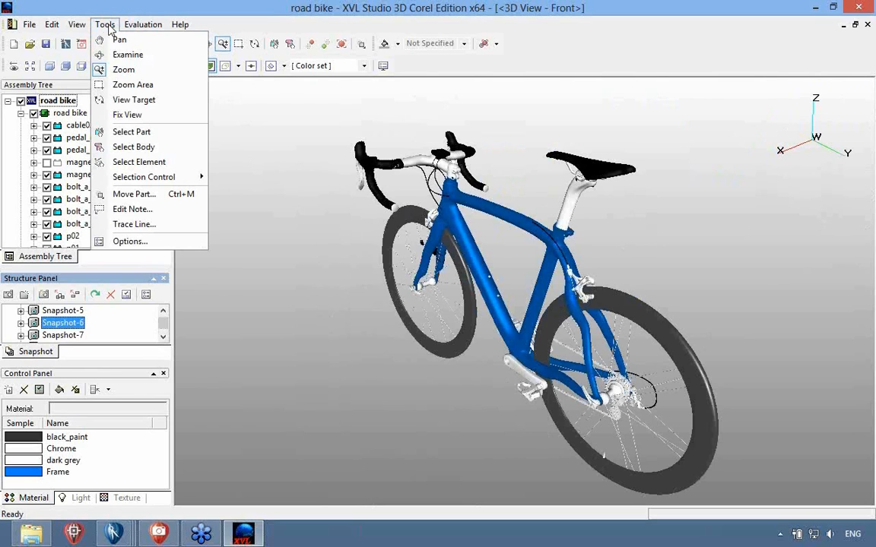
{"action": "mouse_move", "coordinate": [139, 28]}
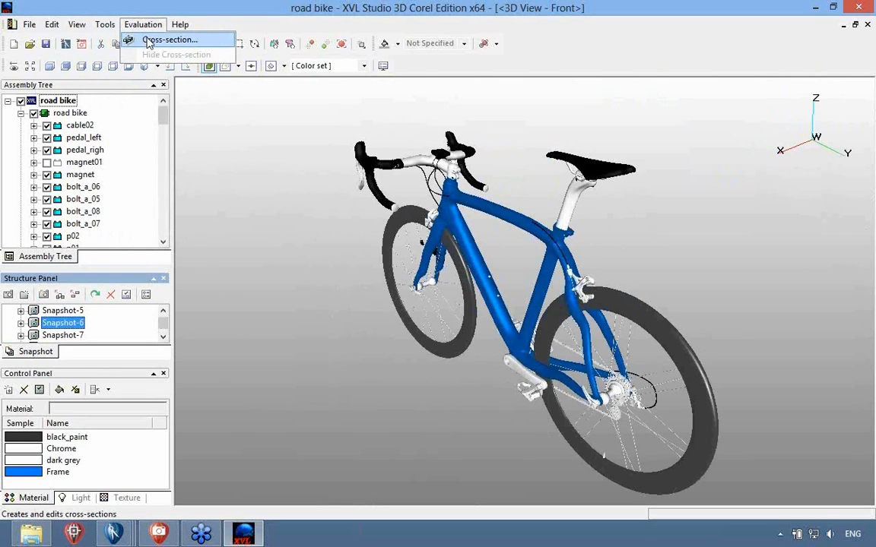
{"action": "left_click", "coordinate": [149, 41]}
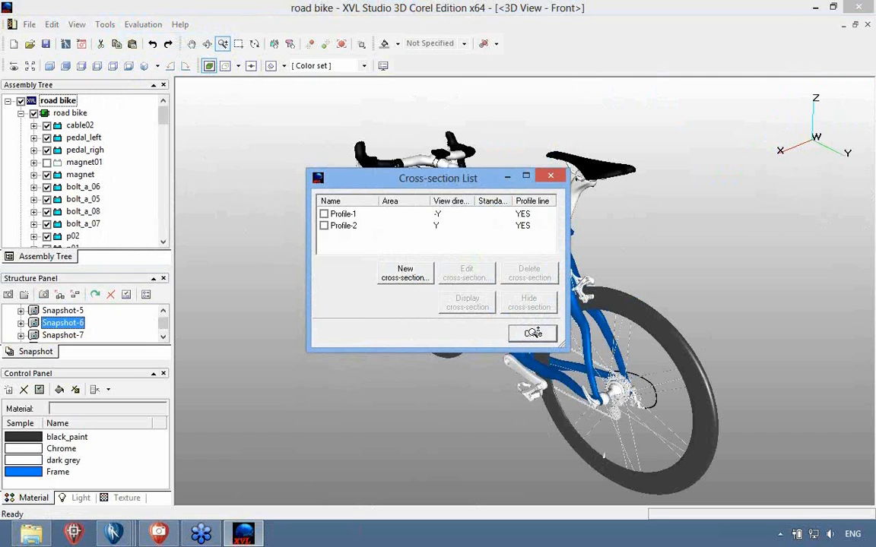
{"action": "left_click", "coordinate": [533, 334]}
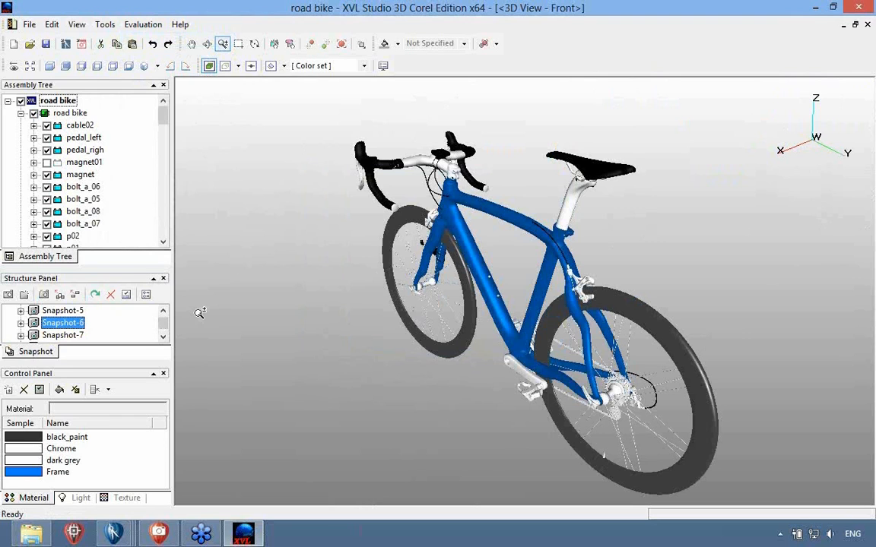
- Apply the settings of the ISO RTR snapshot to the road bike view
{"action": "left_click", "coordinate": [164, 339]}
{"action": "left_click", "coordinate": [163, 338]}
{"action": "left_click", "coordinate": [164, 338]}
{"action": "left_click", "coordinate": [53, 335]}
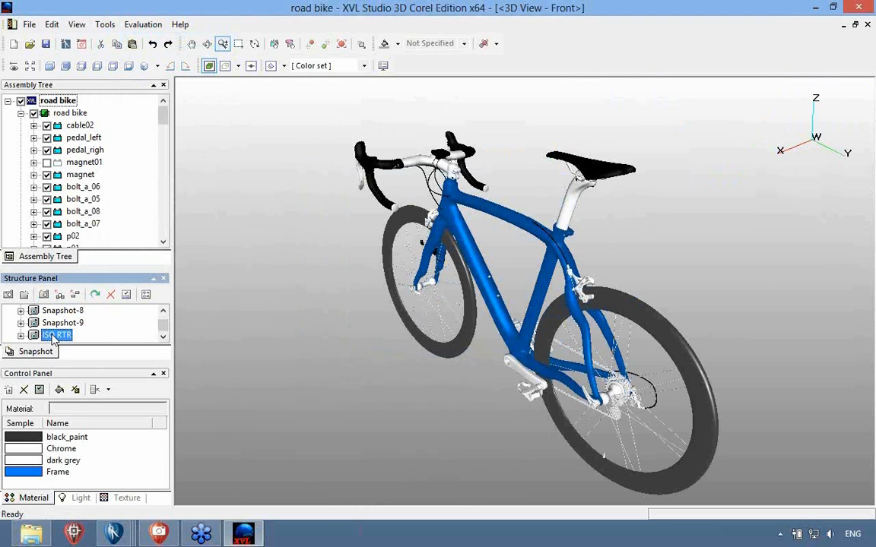
{"action": "left_click", "coordinate": [46, 296]}
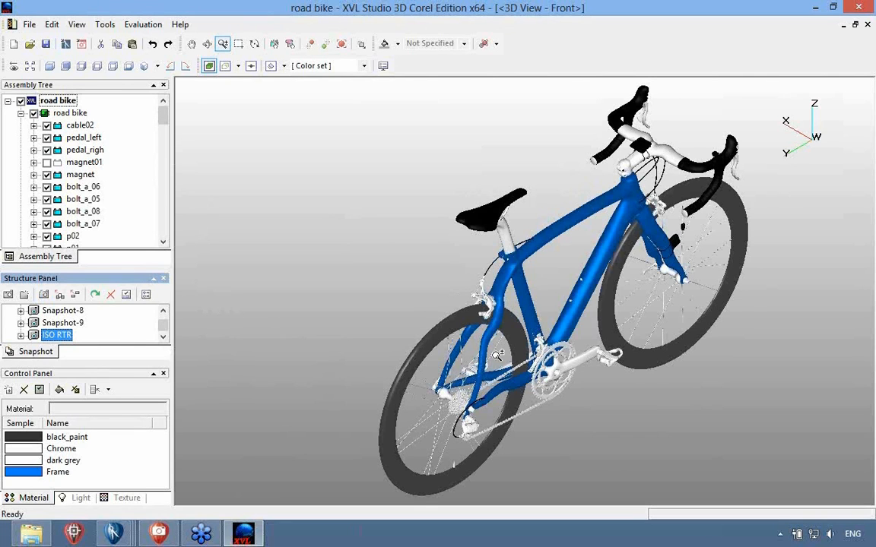
- Send the view to Corel DESIGNER with a 180-degree edge extraction limit and place the SVG at 1:1 scaling, about 371 × 227 mm, on page 4
{"action": "left_click", "coordinate": [65, 45]}
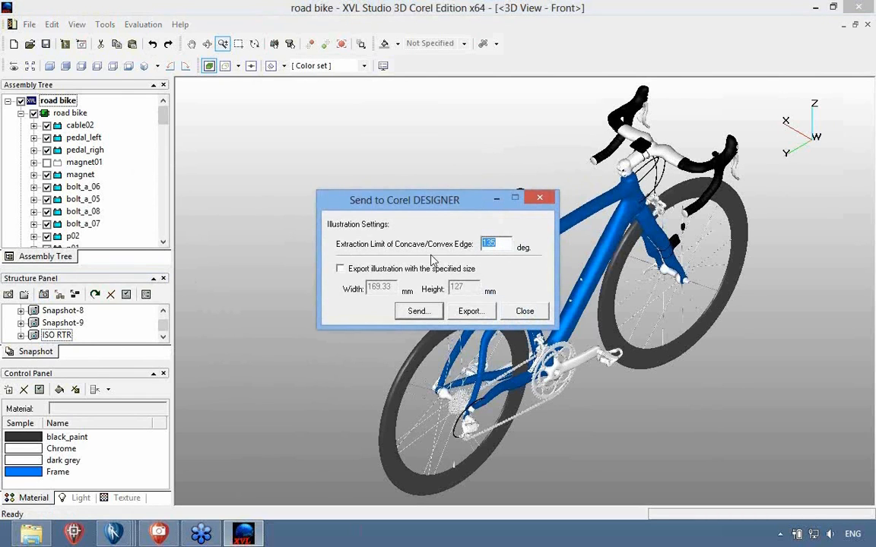
{"action": "type", "text": "180"}
{"action": "left_click", "coordinate": [418, 312]}
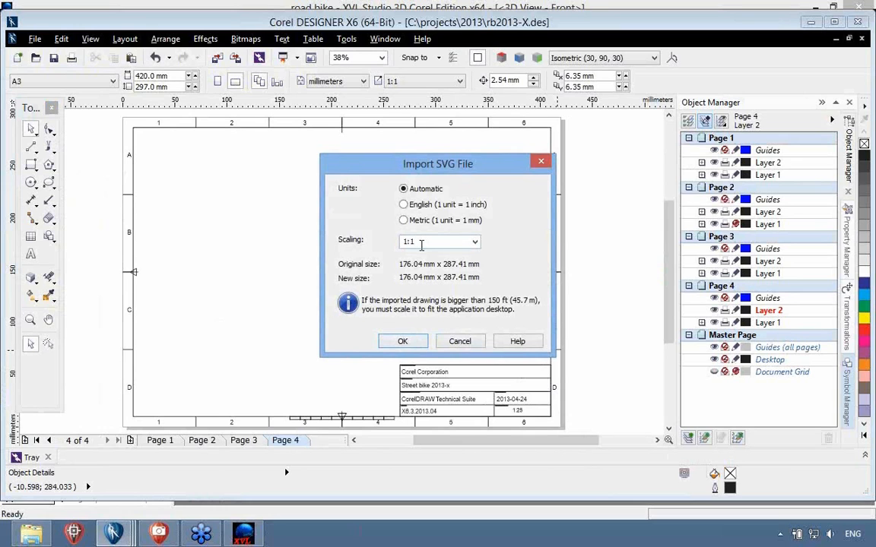
{"action": "left_click", "coordinate": [393, 344]}
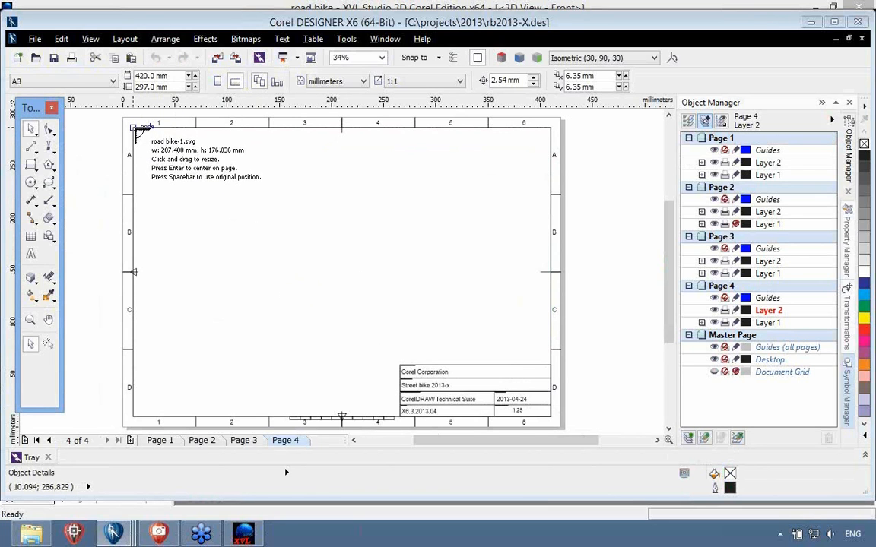
{"action": "mouse_move", "coordinate": [133, 128]}
{"action": "left_mouse_down"}
{"action": "mouse_move", "coordinate": [195, 176]}
{"action": "mouse_move", "coordinate": [489, 312]}
{"action": "mouse_move", "coordinate": [548, 363]}
{"action": "left_mouse_up"}
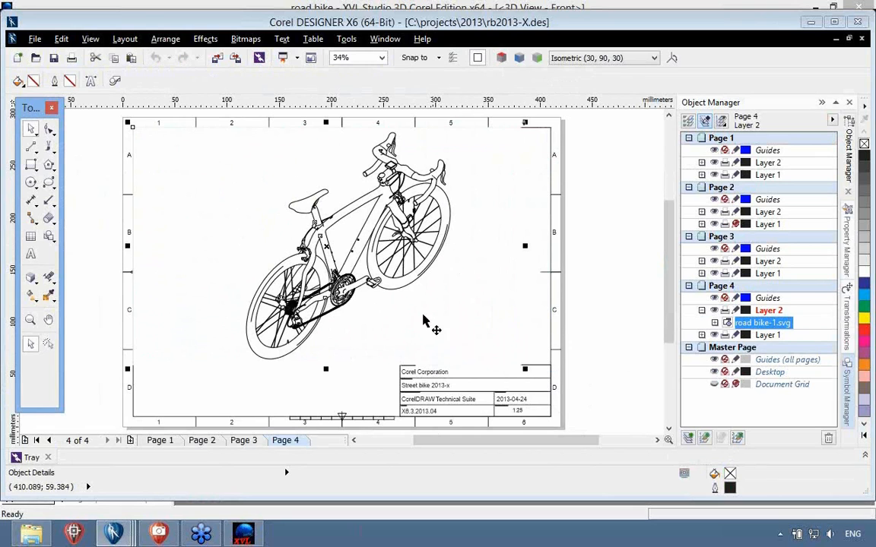
- Delete the Group of 1 Objects from the imported road bike-1.svg group on Layer 2 and clear the selection
{"action": "left_click", "coordinate": [715, 323]}
{"action": "left_click", "coordinate": [767, 348]}
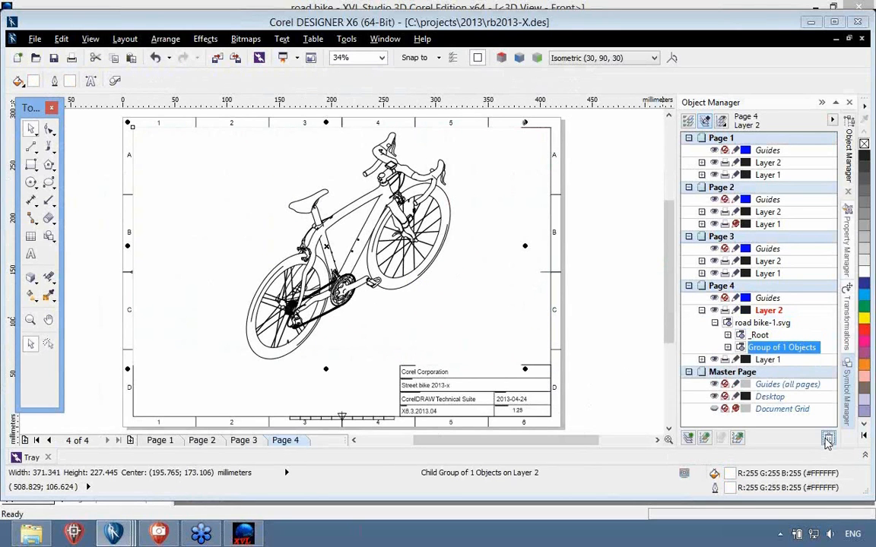
{"action": "left_click", "coordinate": [828, 440]}
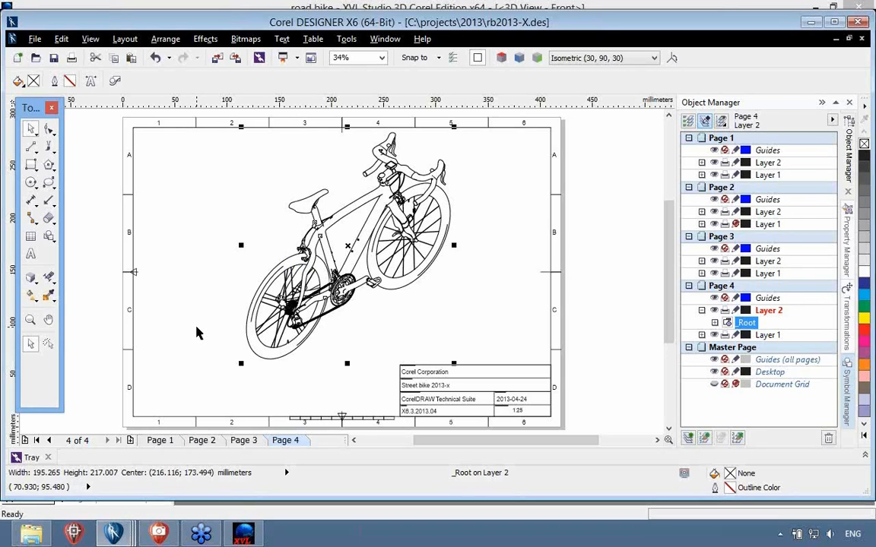
{"action": "left_click", "coordinate": [97, 279]}
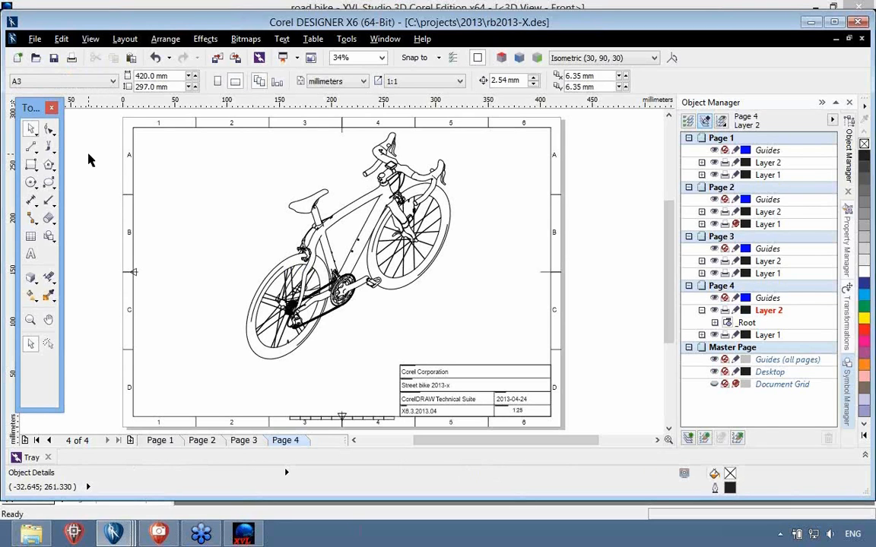
- Insert the road bike 3D model from the 2013 folder in a frame about 133 × 95 mm near the page's upper-left corner
{"action": "left_click", "coordinate": [35, 40]}
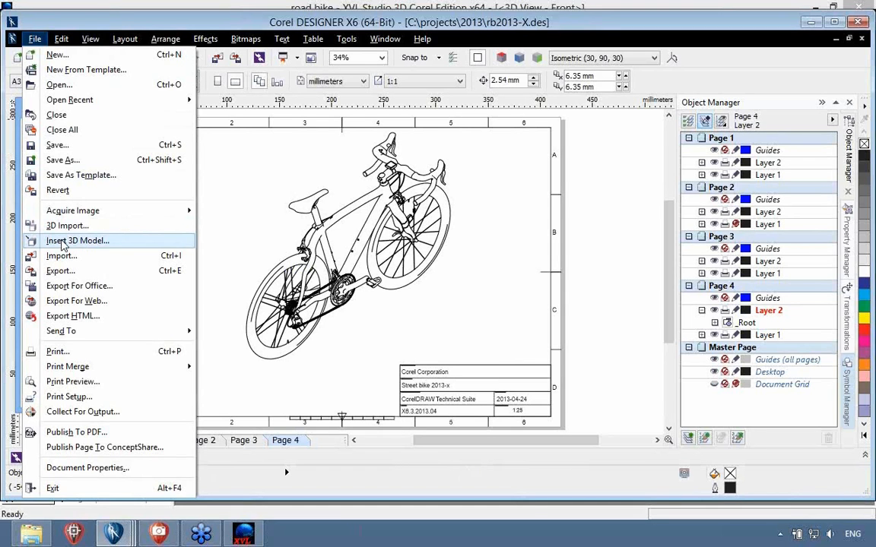
{"action": "left_click", "coordinate": [62, 241]}
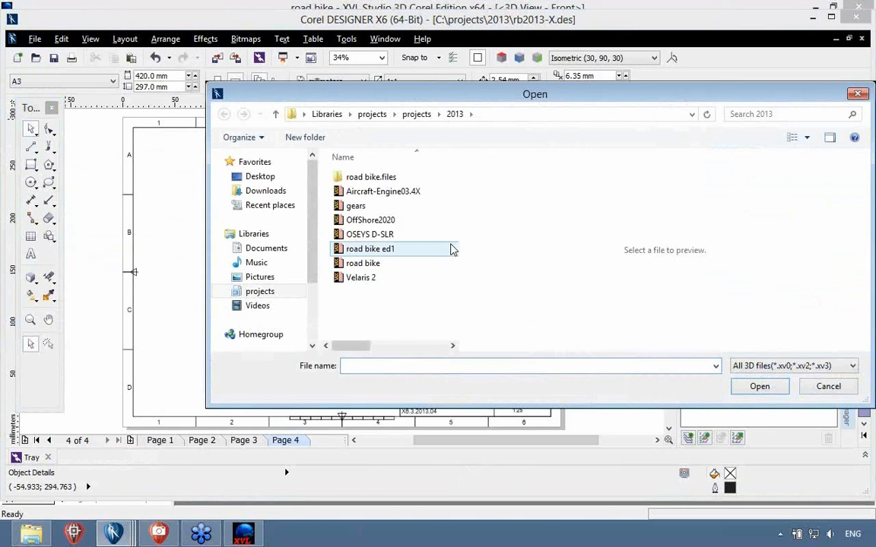
{"action": "left_click", "coordinate": [378, 264]}
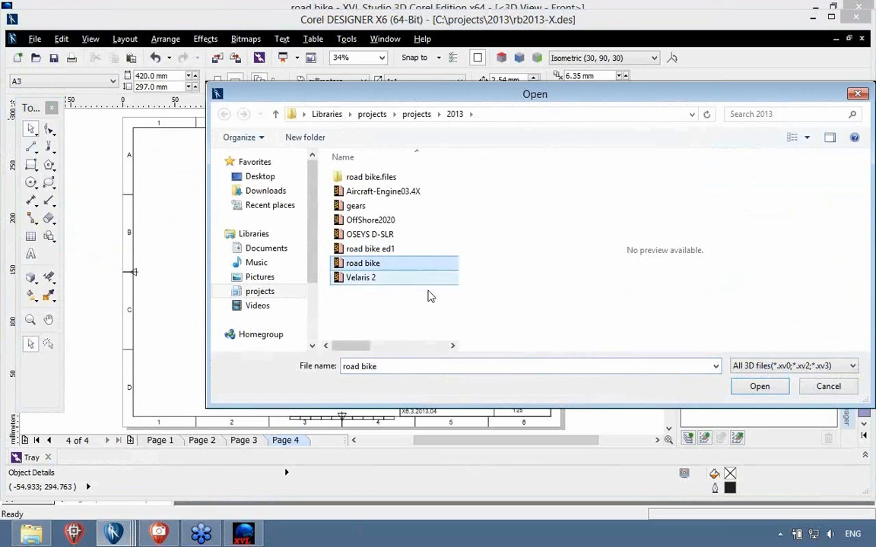
{"action": "left_click", "coordinate": [764, 366]}
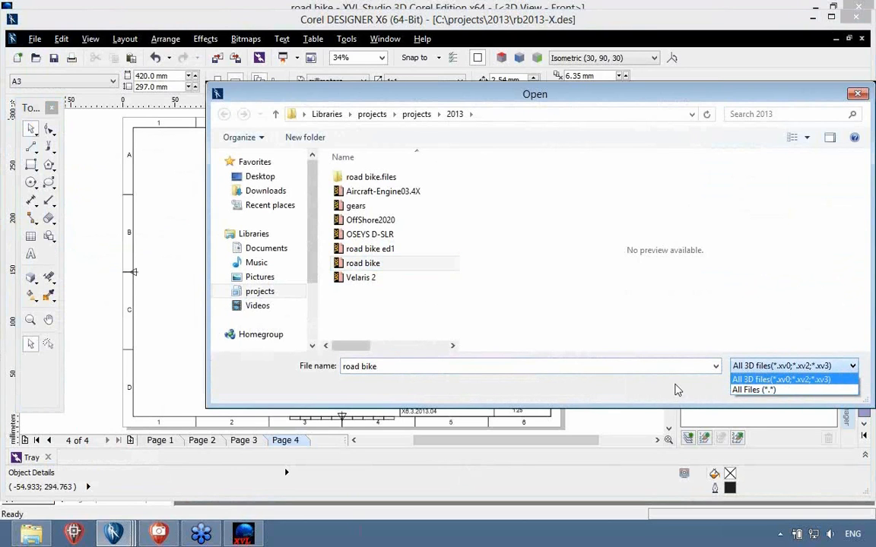
{"action": "left_click", "coordinate": [678, 389]}
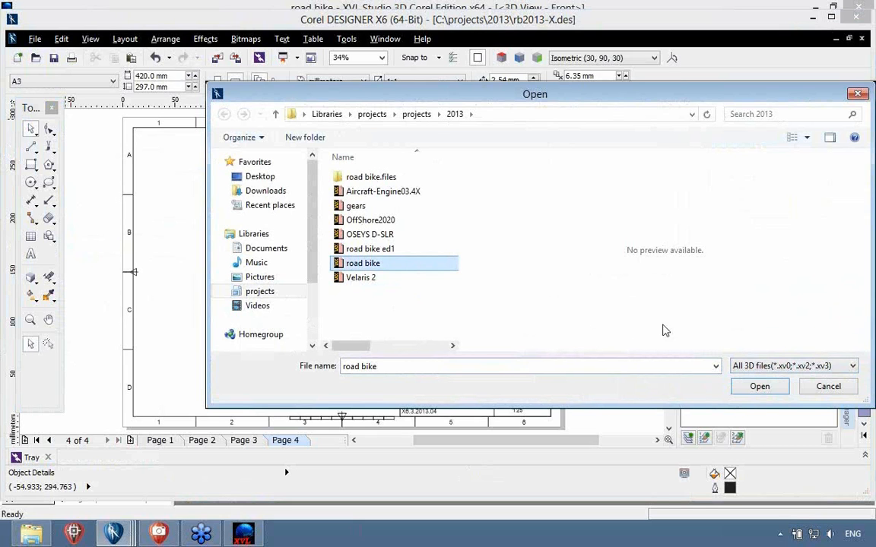
{"action": "left_click", "coordinate": [758, 385]}
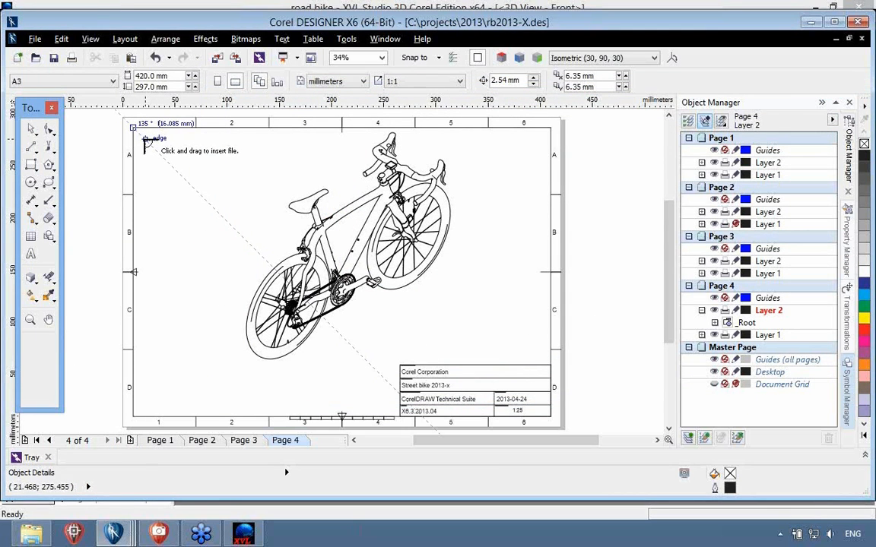
{"action": "left_click_drag", "start_coordinate": [144, 139], "coordinate": [284, 239]}
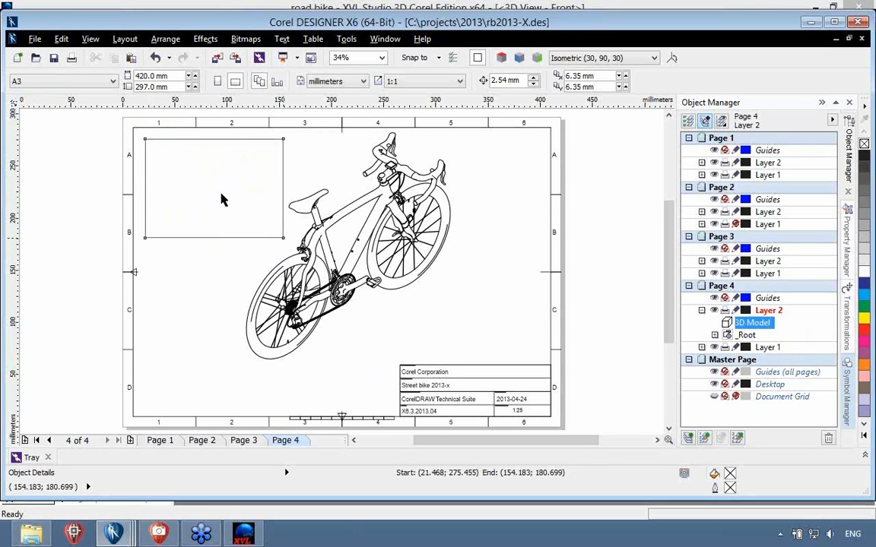
{"action": "left_click", "coordinate": [222, 196]}
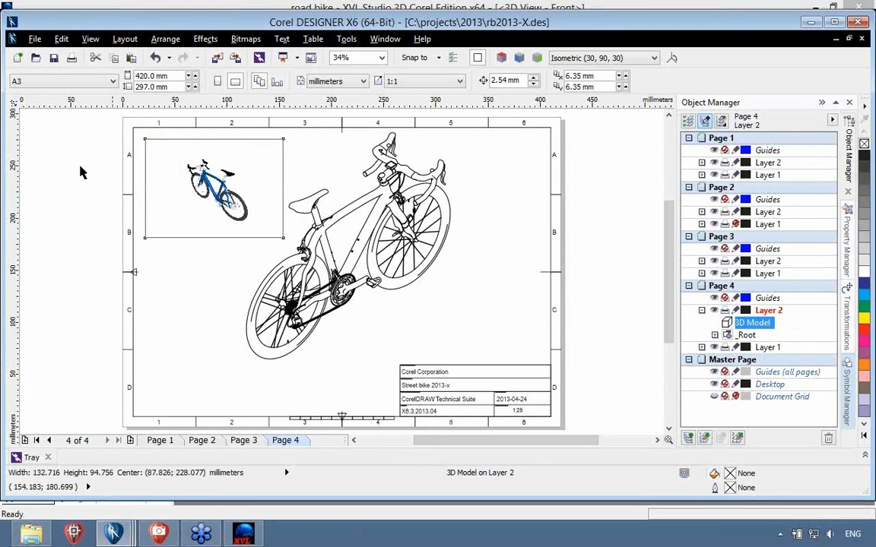
{"action": "left_click", "coordinate": [304, 166]}
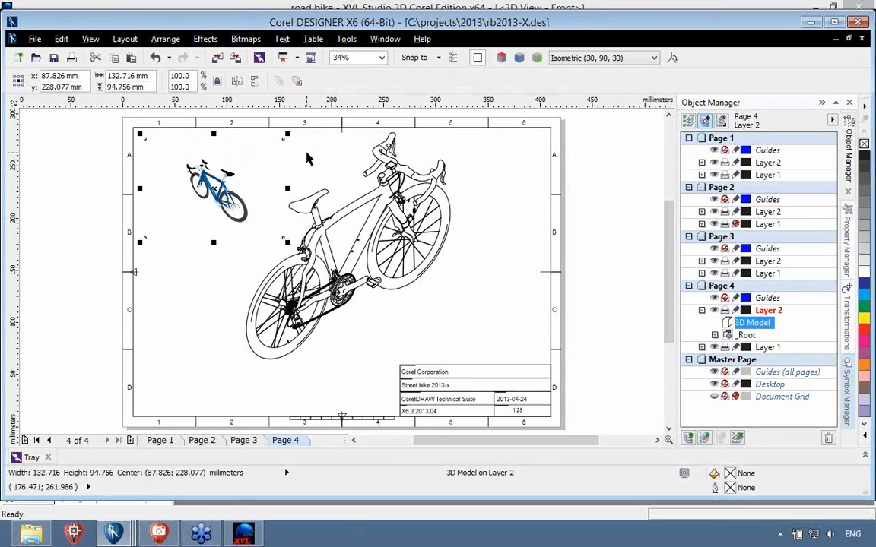
- Maximize the window, activate the inserted 3D model for editing, rotate it to the bike's chain side and enlarge the bike within its frame
{"action": "double_click", "coordinate": [745, 18]}
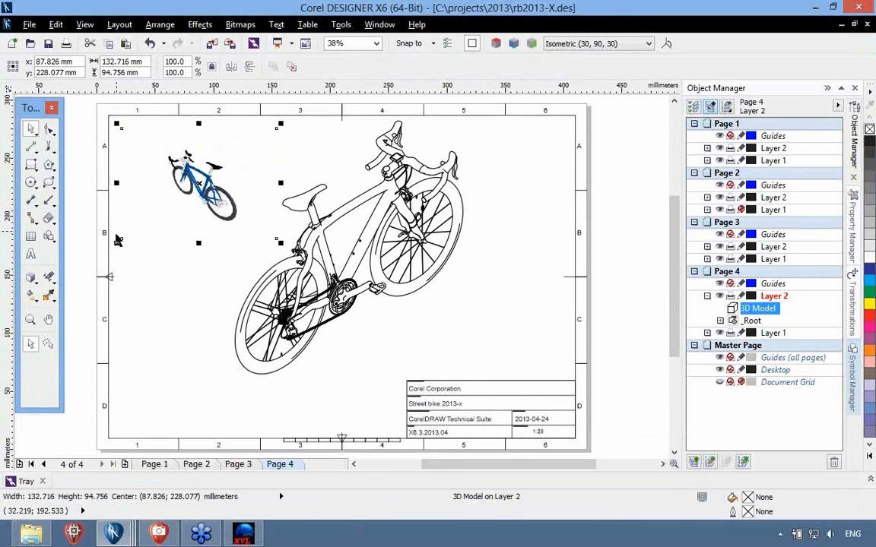
{"action": "left_click", "coordinate": [30, 319]}
{"action": "left_click_drag", "start_coordinate": [112, 119], "coordinate": [296, 259]}
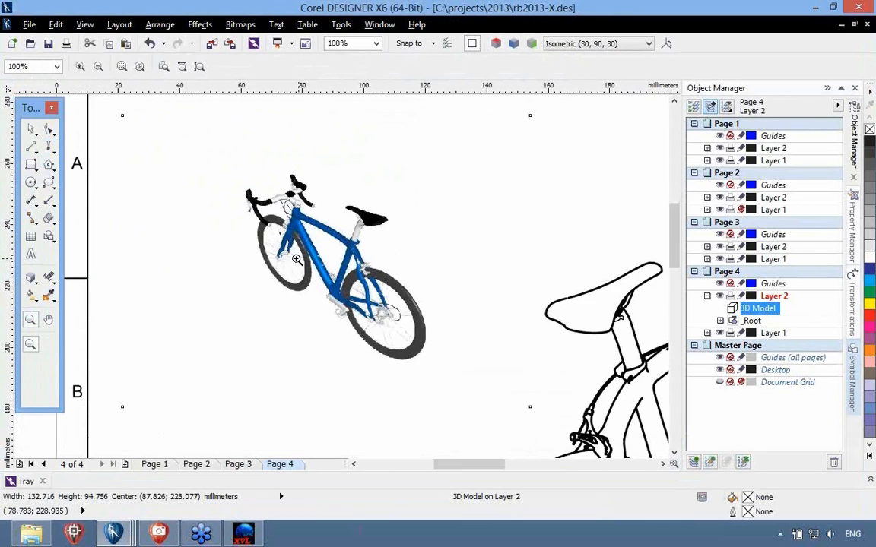
{"action": "left_click", "coordinate": [31, 129]}
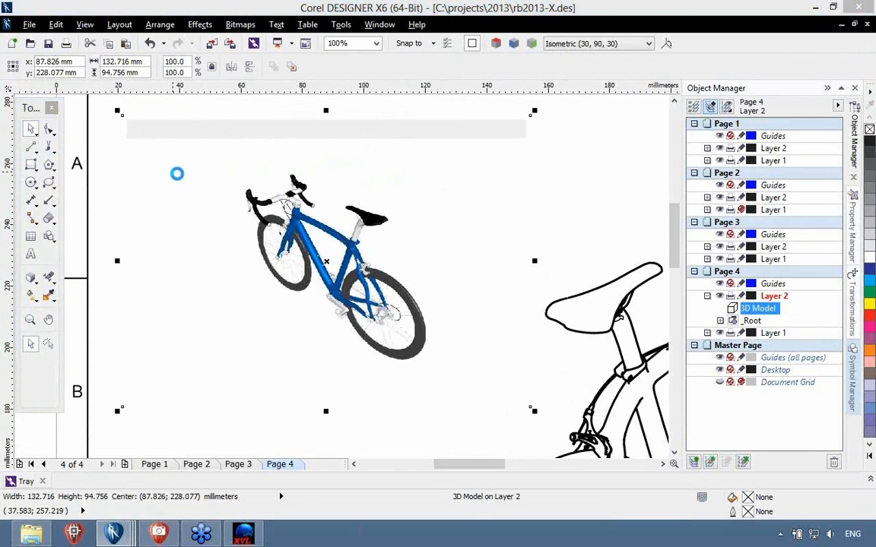
{"action": "mouse_move", "coordinate": [385, 173]}
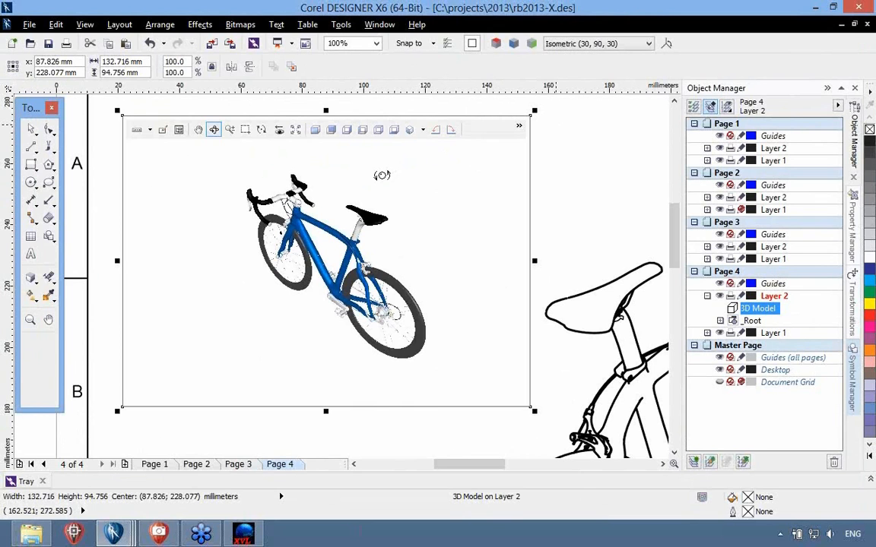
{"action": "left_click_drag", "start_coordinate": [278, 250], "coordinate": [258, 194]}
{"action": "left_click", "coordinate": [243, 130]}
{"action": "left_click_drag", "start_coordinate": [204, 181], "coordinate": [407, 333]}
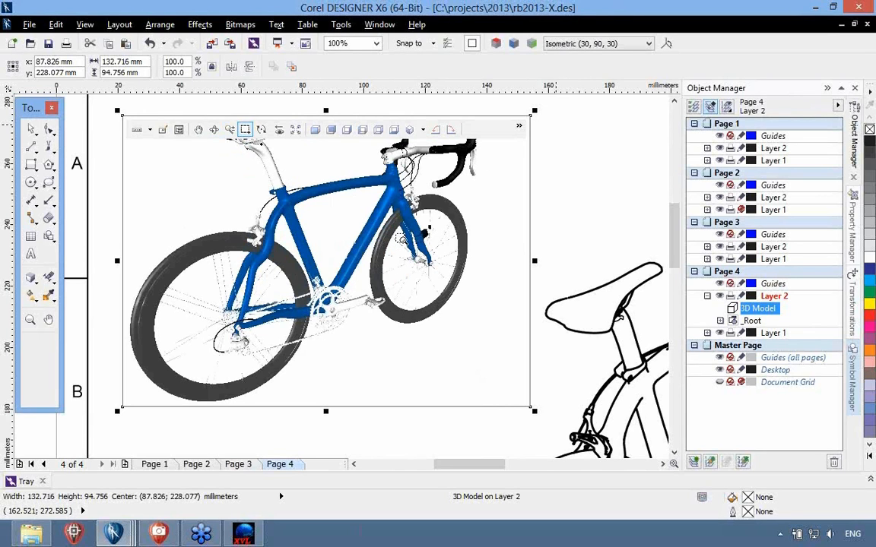
- Try the saved Camera-5 and Camera-1 views on the inserted 3D model
{"action": "left_click", "coordinate": [518, 126]}
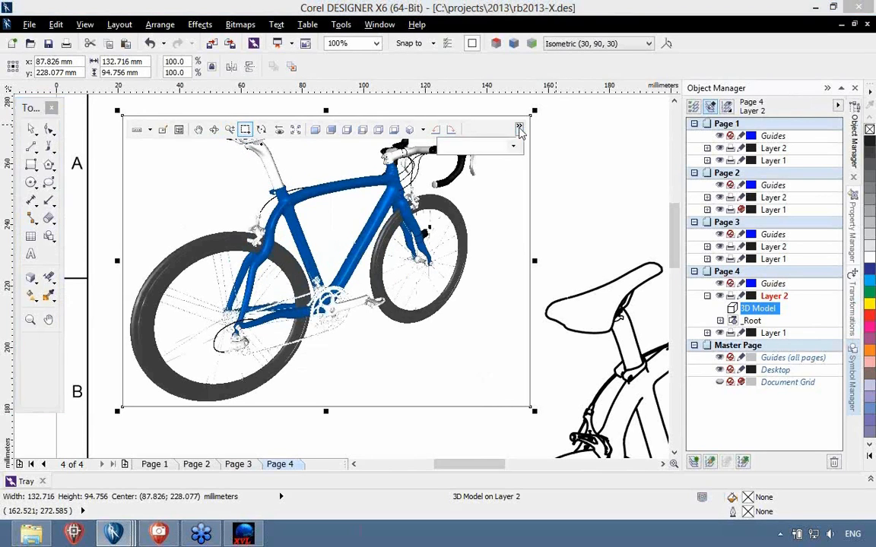
{"action": "left_click", "coordinate": [514, 145]}
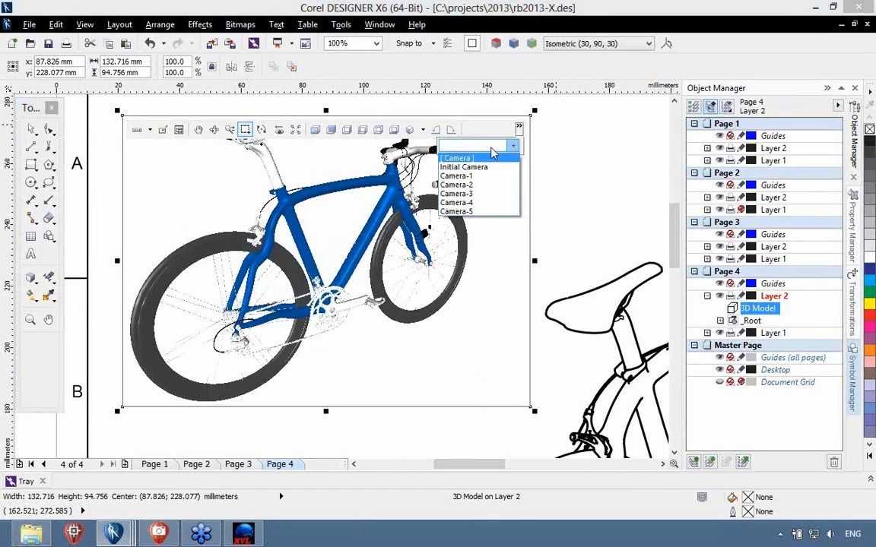
{"action": "left_click", "coordinate": [456, 211]}
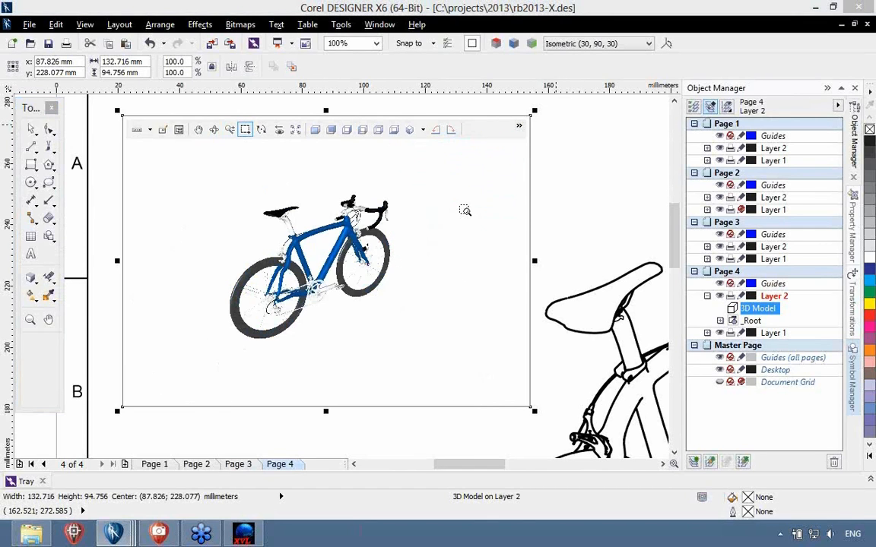
{"action": "left_click", "coordinate": [518, 126]}
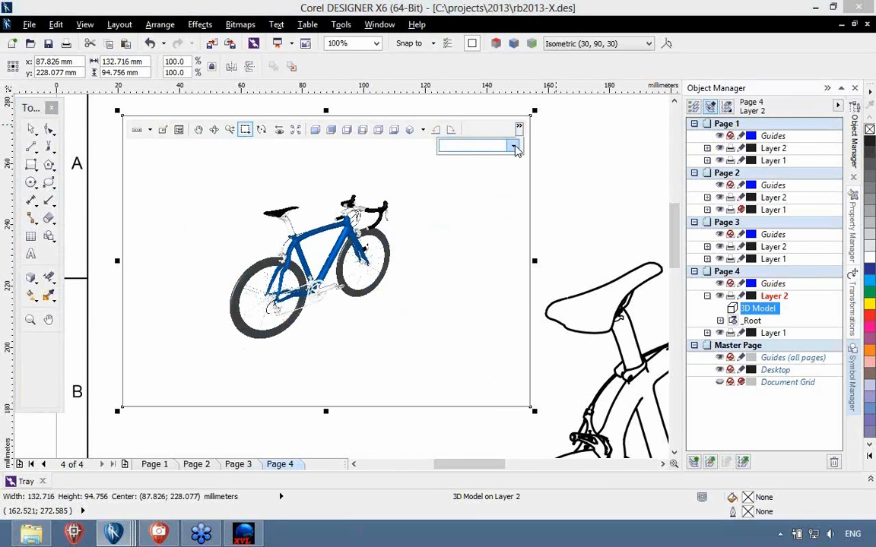
{"action": "left_click", "coordinate": [513, 148]}
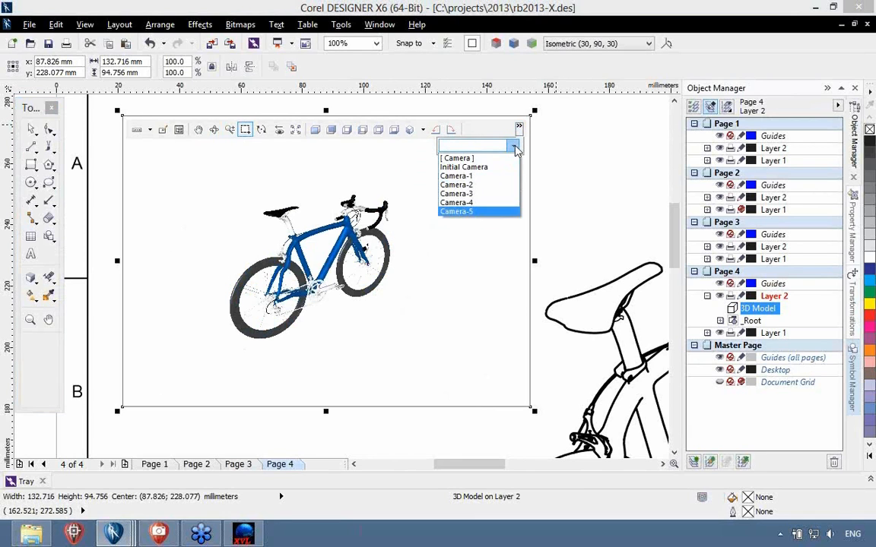
{"action": "left_click", "coordinate": [479, 176]}
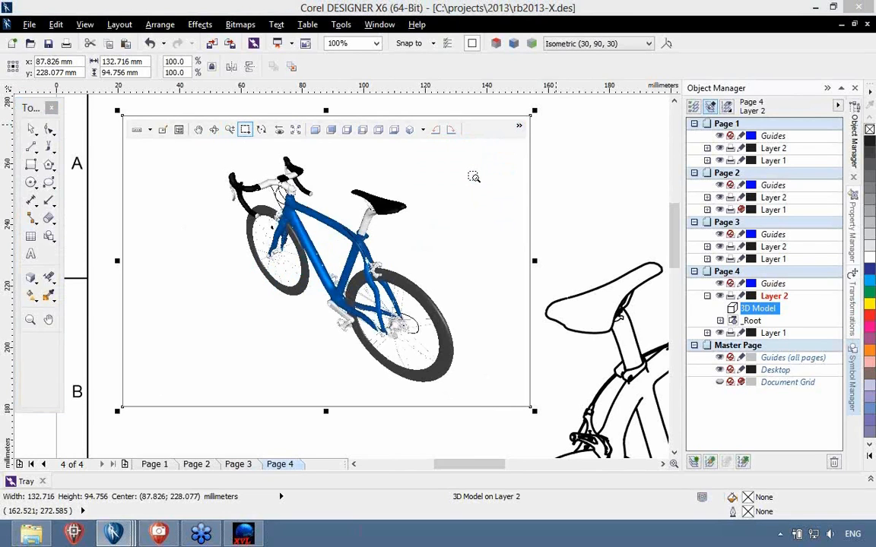
- Apply the saved Camera-3 view to the inserted 3D model
{"action": "left_click", "coordinate": [519, 129]}
{"action": "left_click", "coordinate": [513, 146]}
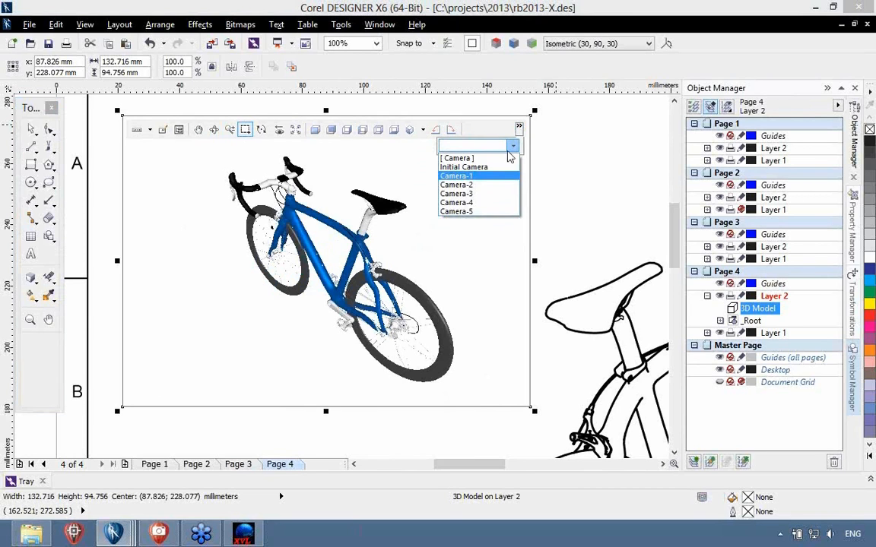
{"action": "left_click", "coordinate": [481, 196]}
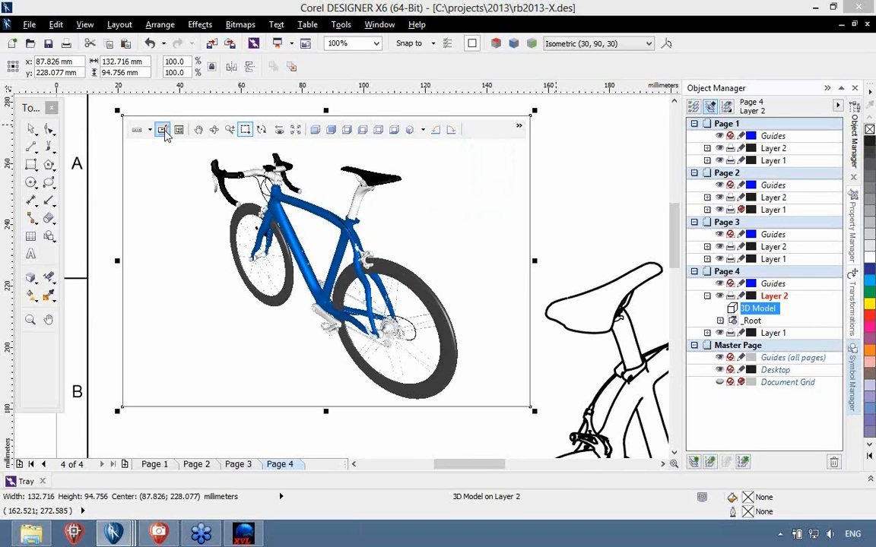
- Finish editing the 3D model and bring the whole page back into view
{"action": "left_click", "coordinate": [164, 130]}
{"action": "left_click", "coordinate": [33, 130]}
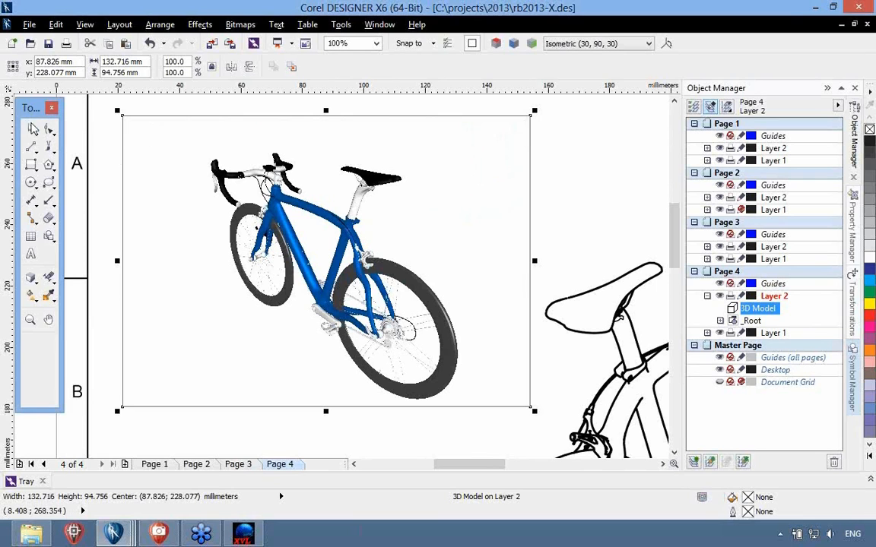
{"action": "left_click", "coordinate": [596, 209]}
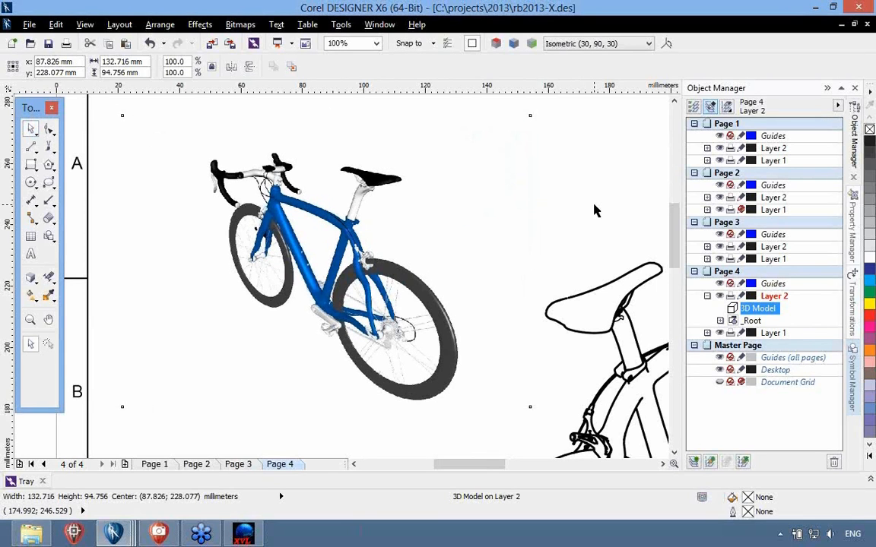
{"action": "left_click", "coordinate": [596, 211]}
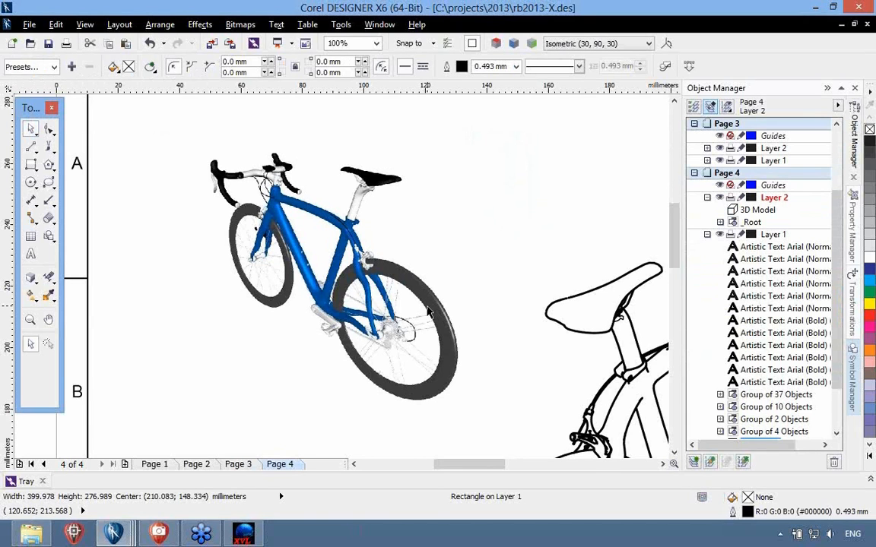
{"action": "key", "text": "shift+F4"}
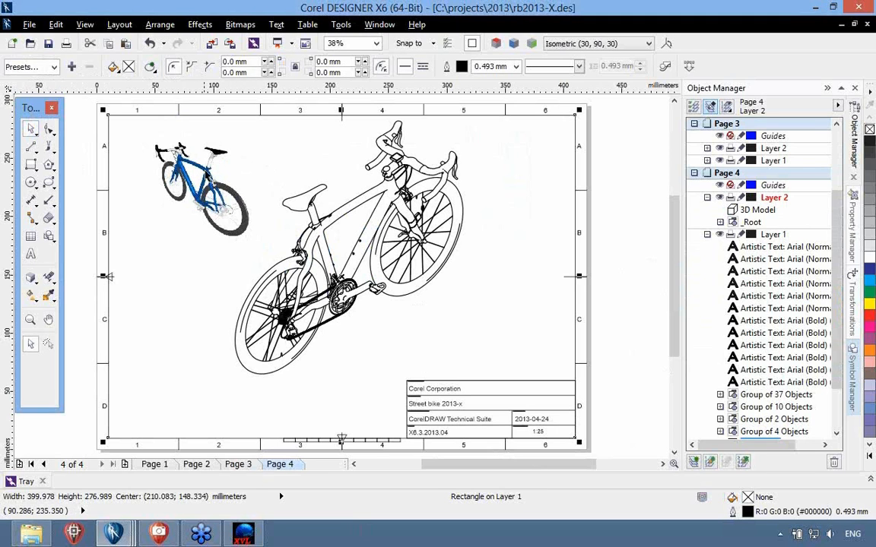
- Reopen the inserted 3D bike model for editing and rotate it so the bike is seen from its side
{"action": "right_click", "coordinate": [194, 179]}
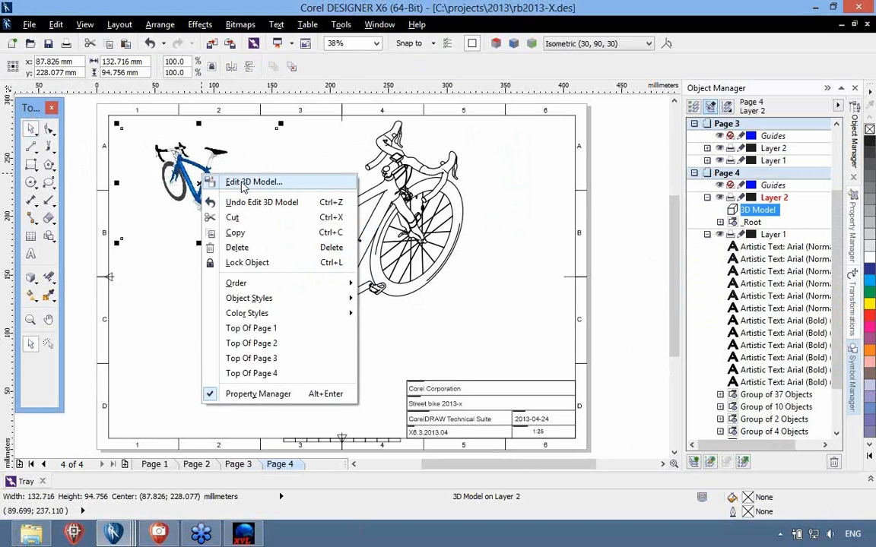
{"action": "left_click", "coordinate": [243, 184]}
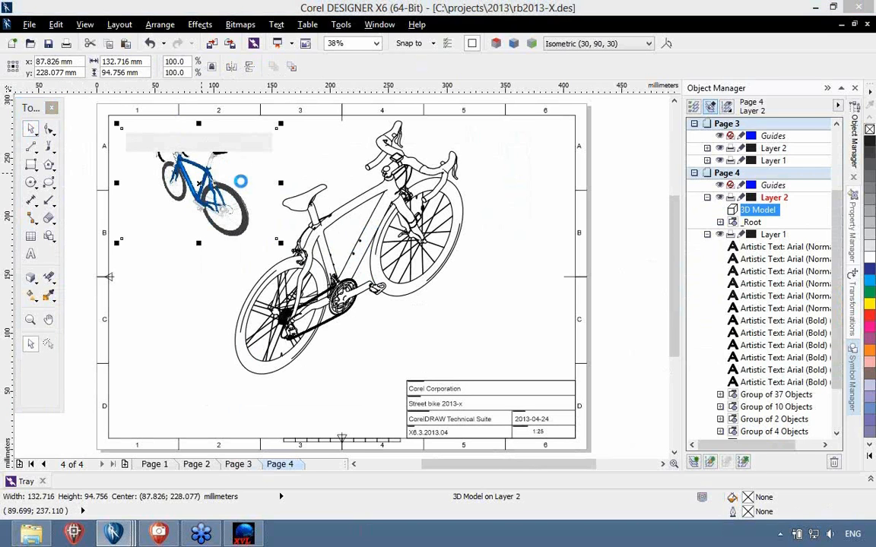
{"action": "left_click_drag", "start_coordinate": [228, 188], "coordinate": [169, 181]}
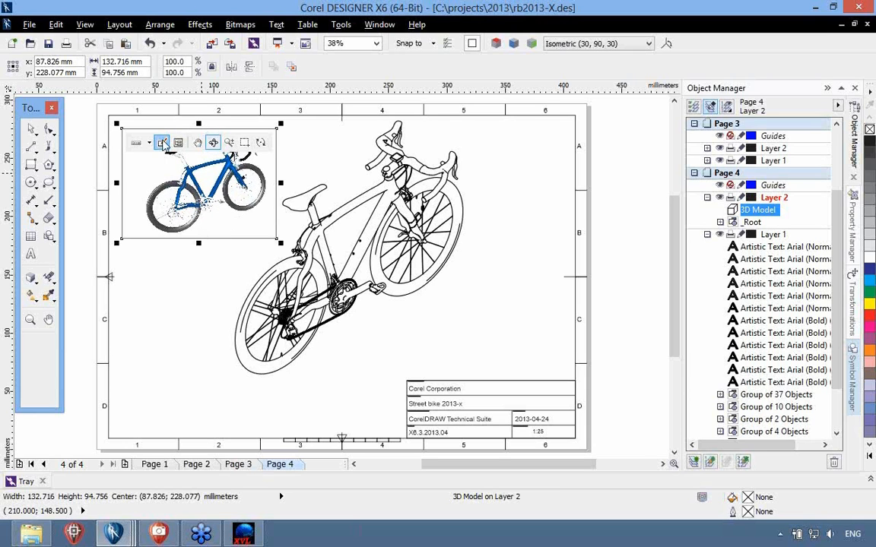
- Enlarge the bike's lower frame and wheels within the model's frame, finish editing and clear the selection
{"action": "left_click", "coordinate": [244, 144]}
{"action": "left_click_drag", "start_coordinate": [155, 163], "coordinate": [242, 230]}
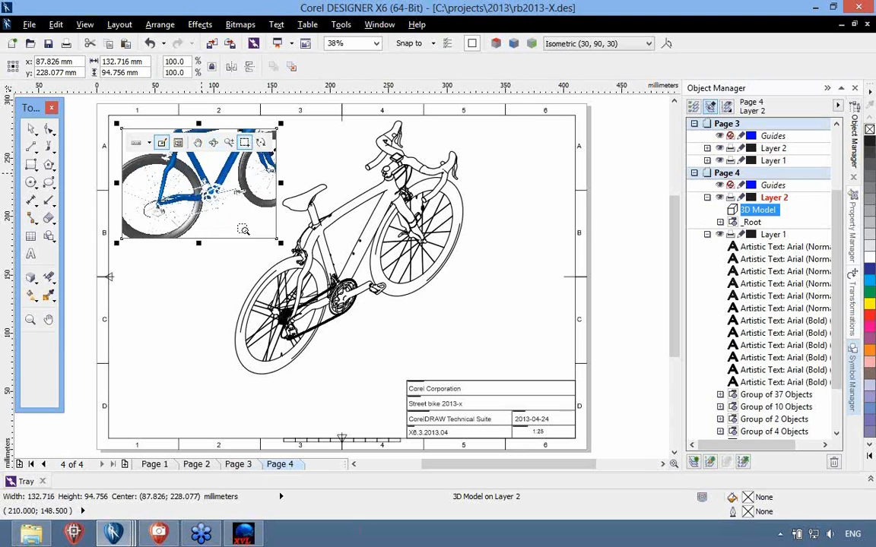
{"action": "left_click", "coordinate": [186, 285]}
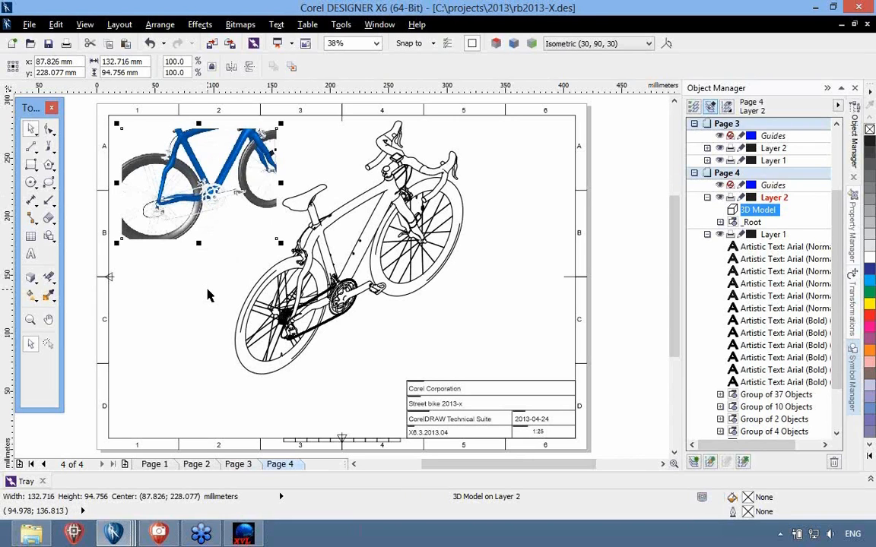
{"action": "left_click", "coordinate": [81, 332]}
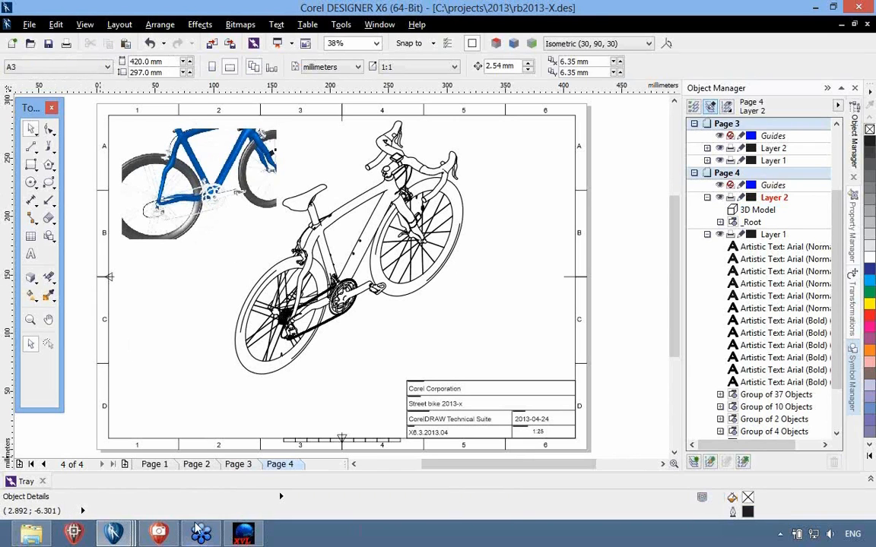
- Switch to the presentation document "Envision with precision - CDTSX6.des" and show its "3D repurposing" page full screen
{"action": "mouse_move", "coordinate": [201, 532]}
{"action": "left_click", "coordinate": [98, 465]}
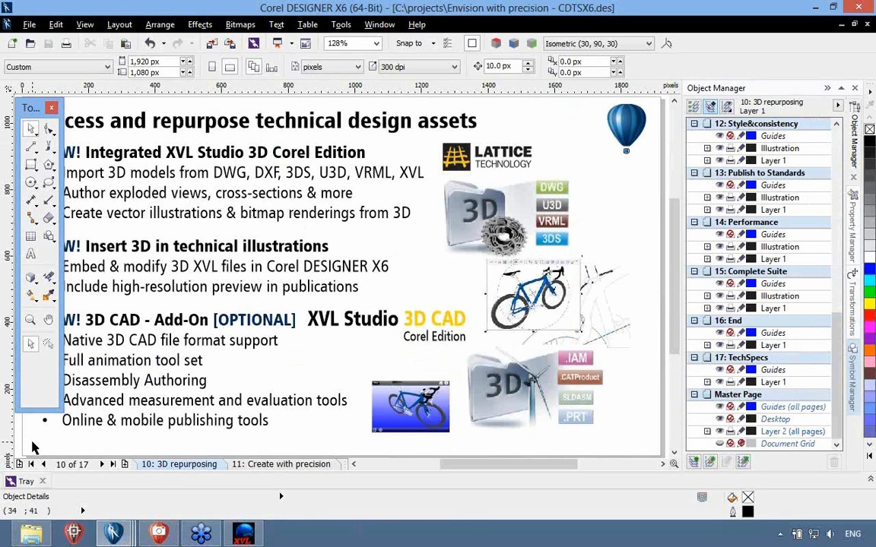
{"action": "key", "text": "F9"}
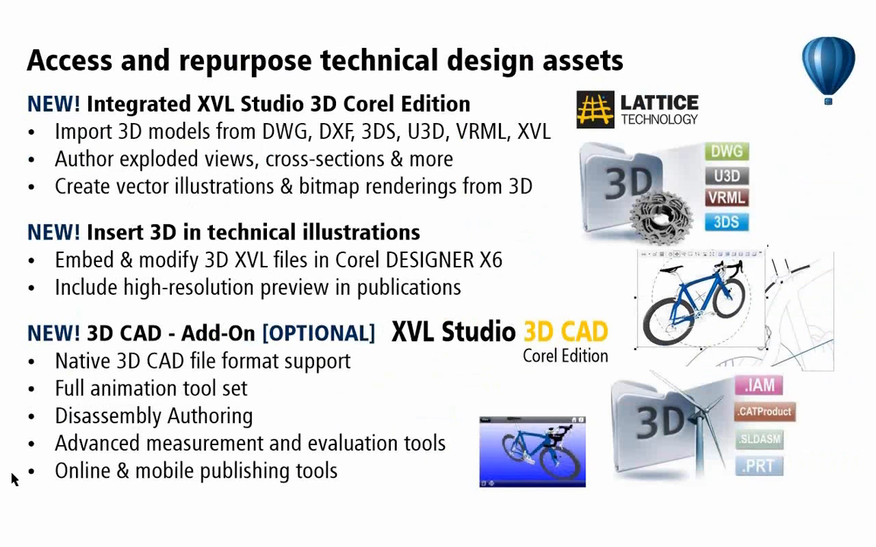
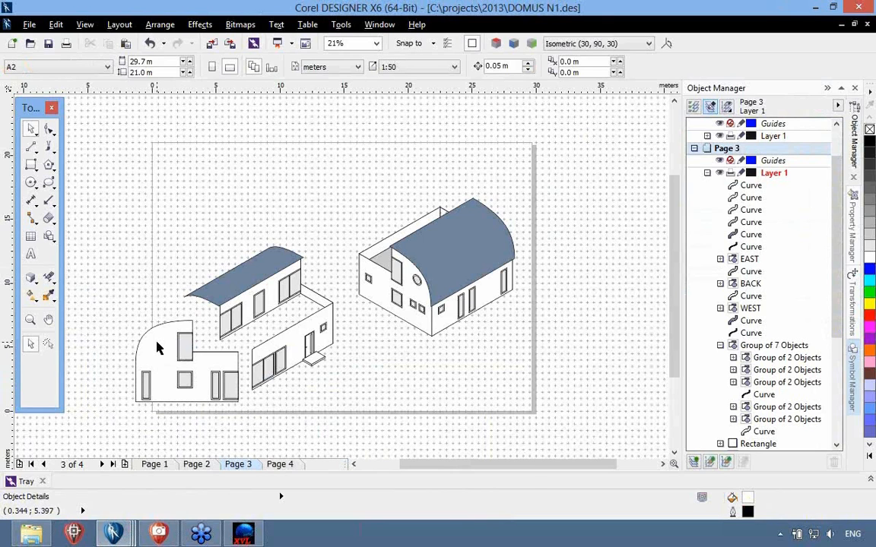
- Select the flat wall elevation group on Page 3 of the house drawing, open its projection settings and activate the front isometric drawing plane
{"action": "left_click", "coordinate": [158, 348]}
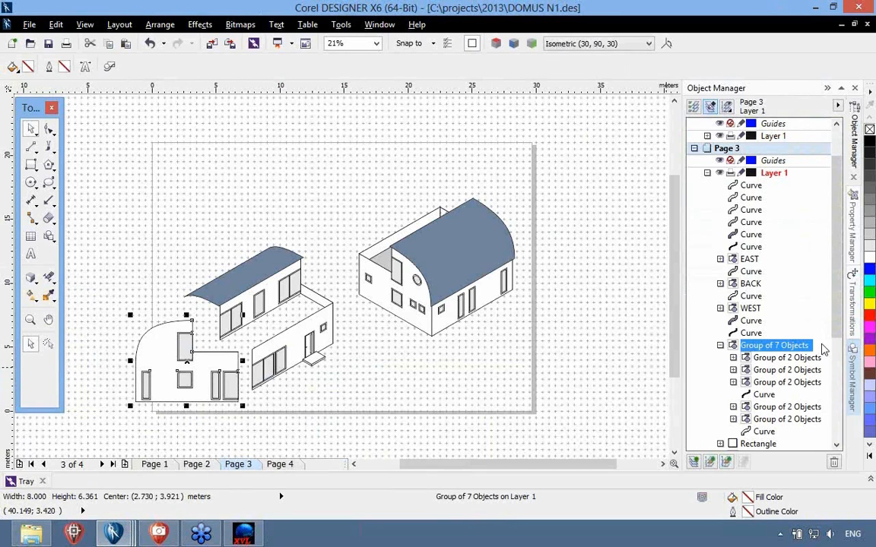
{"action": "left_click", "coordinate": [853, 316]}
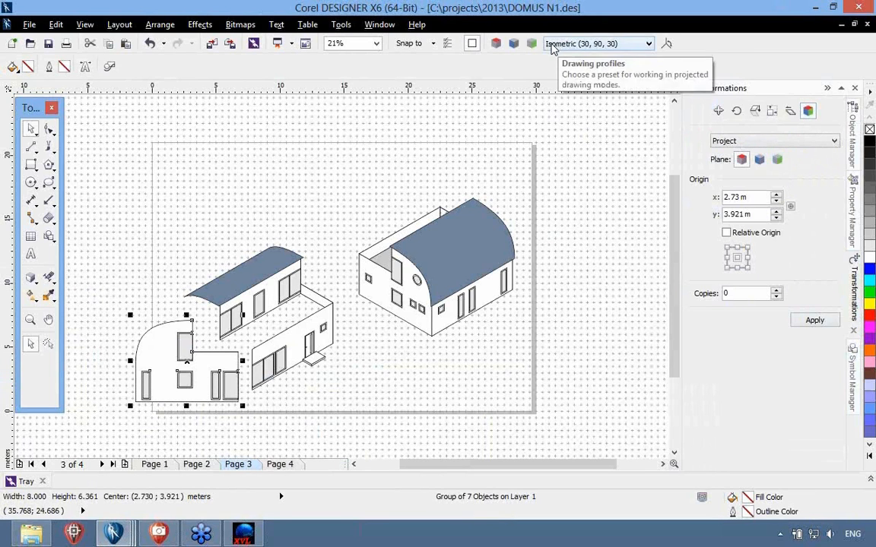
{"action": "left_click", "coordinate": [514, 44]}
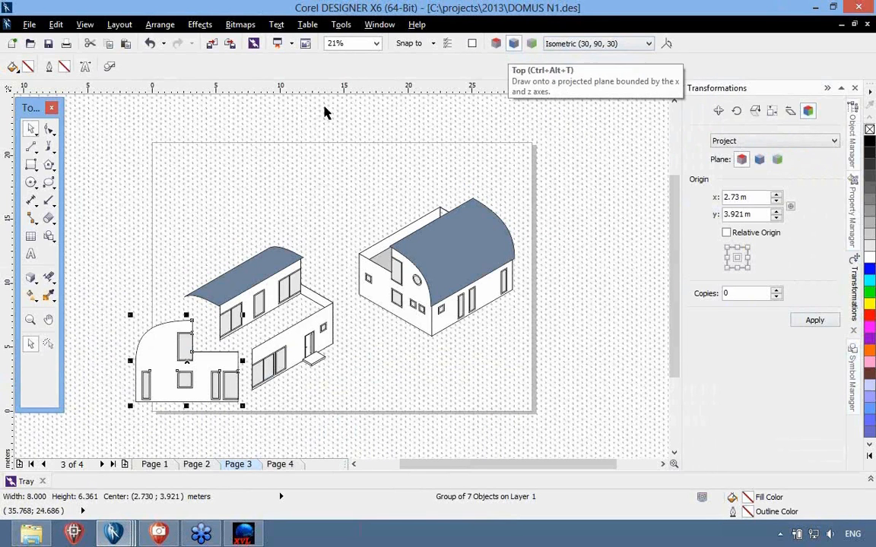
{"action": "left_click", "coordinate": [31, 320]}
{"action": "mouse_move", "coordinate": [125, 220]}
{"action": "left_mouse_down"}
{"action": "mouse_move", "coordinate": [169, 267]}
{"action": "mouse_move", "coordinate": [403, 426]}
{"action": "left_mouse_up"}
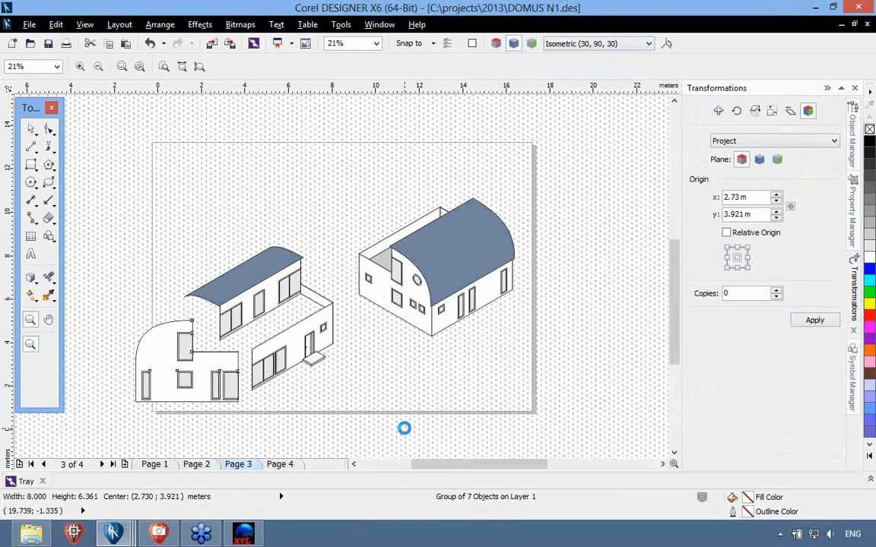
{"action": "left_click", "coordinate": [31, 128]}
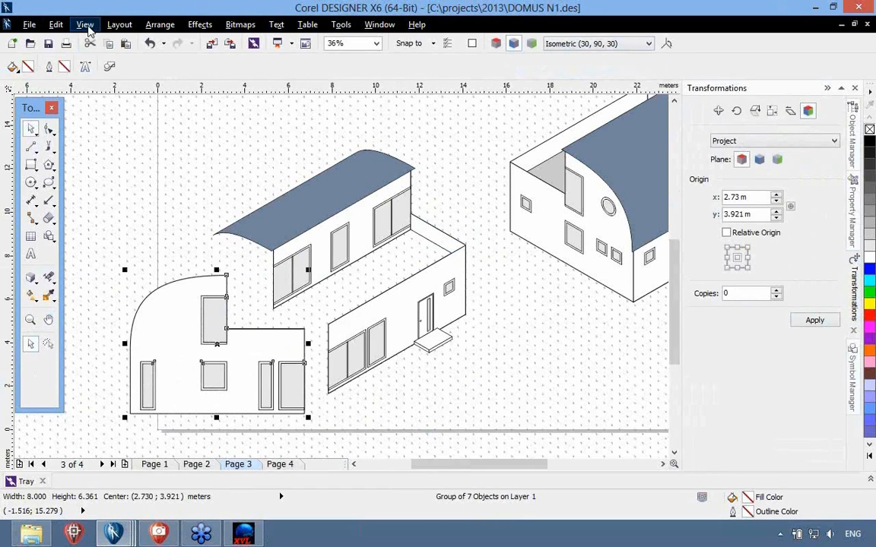
- Set the document grid to be shown as lines in the program options
{"action": "left_click", "coordinate": [340, 25]}
{"action": "left_click", "coordinate": [359, 40]}
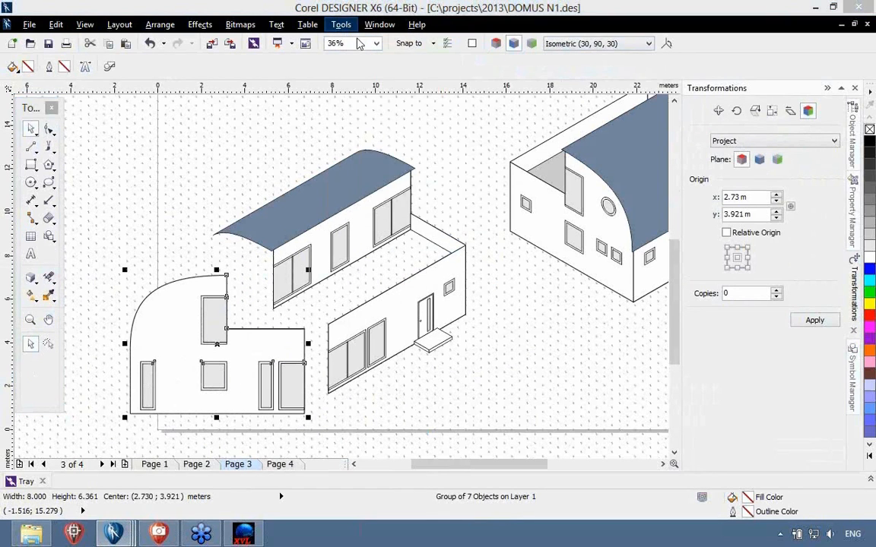
{"action": "left_click", "coordinate": [240, 314]}
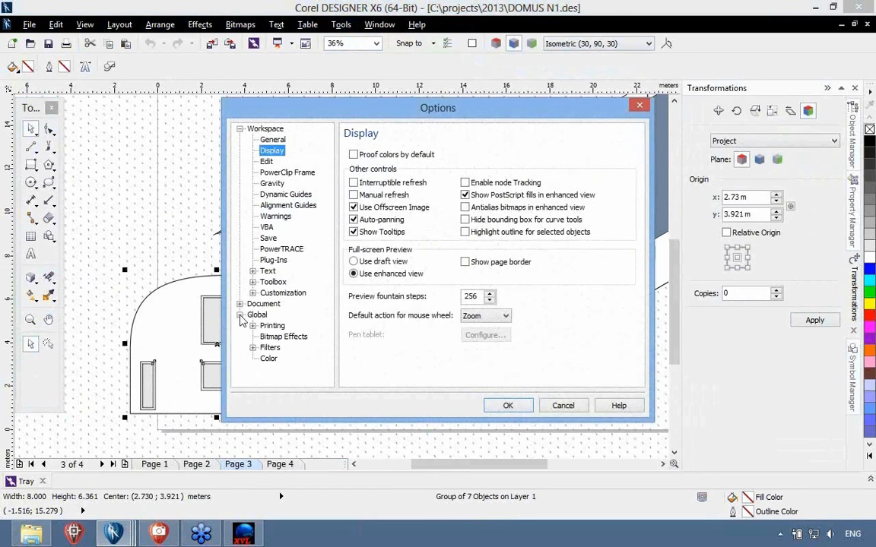
{"action": "left_click", "coordinate": [239, 304]}
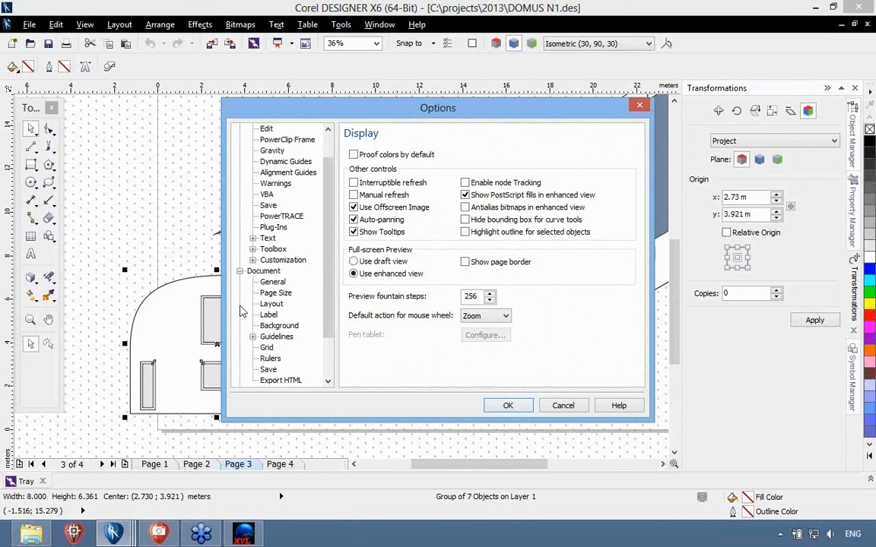
{"action": "left_click", "coordinate": [267, 347]}
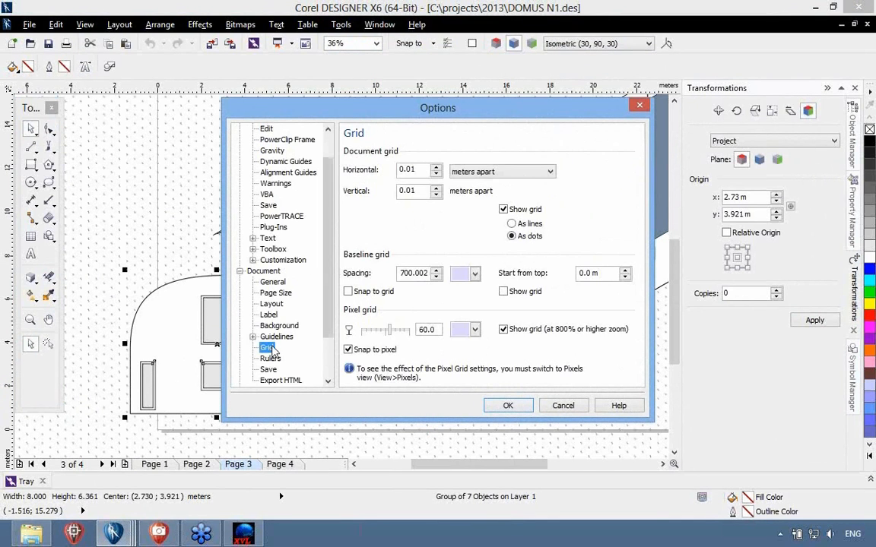
{"action": "left_click", "coordinate": [513, 224]}
{"action": "left_click", "coordinate": [507, 405]}
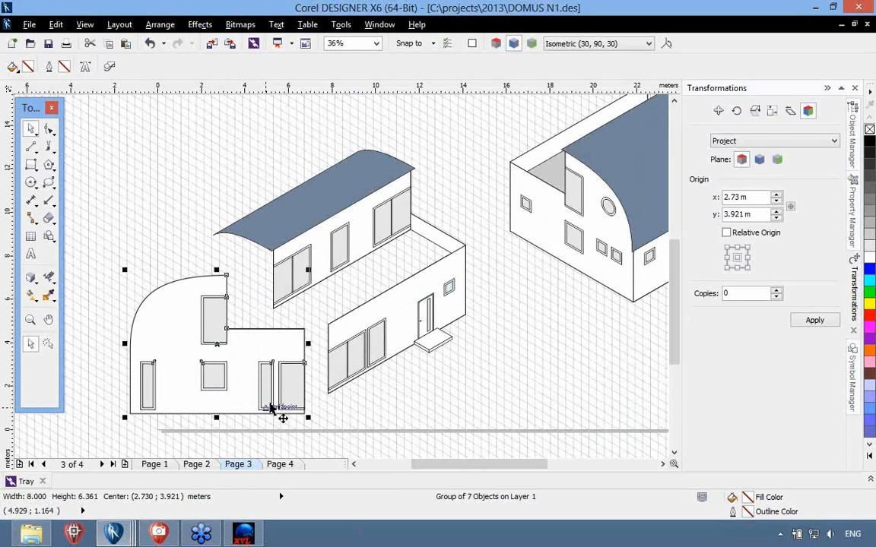
- Project the flat wall elevation onto the front plane and snap its lower corner node to the bottom corner of the adjoining house wall
{"action": "left_click", "coordinate": [759, 161]}
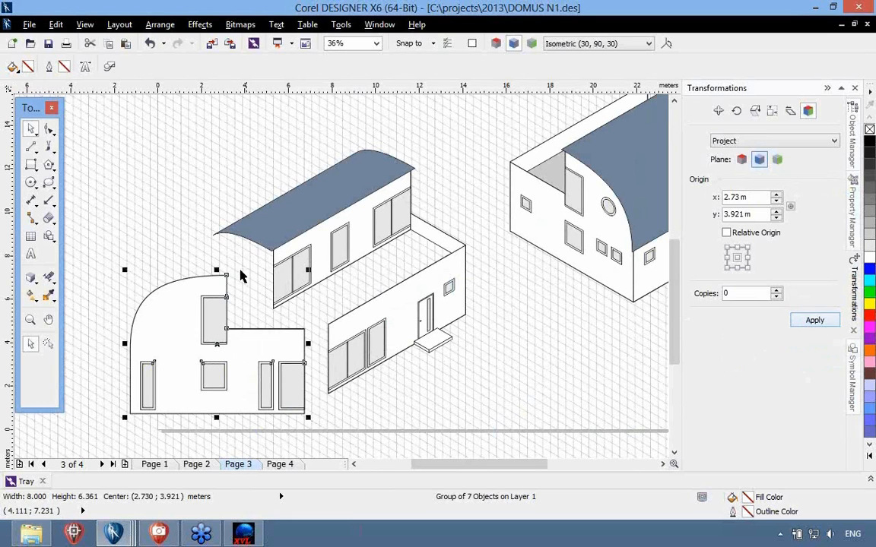
{"action": "left_click", "coordinate": [813, 322]}
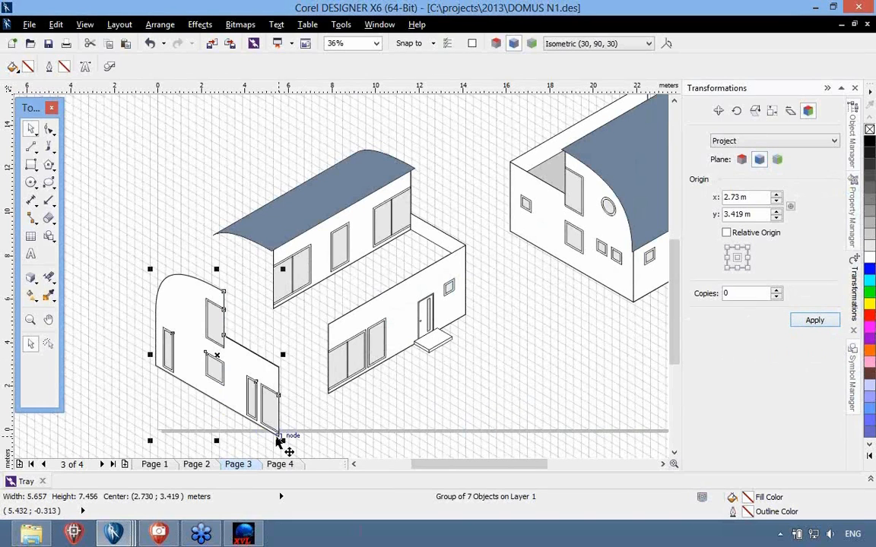
{"action": "left_click_drag", "start_coordinate": [278, 441], "coordinate": [328, 395]}
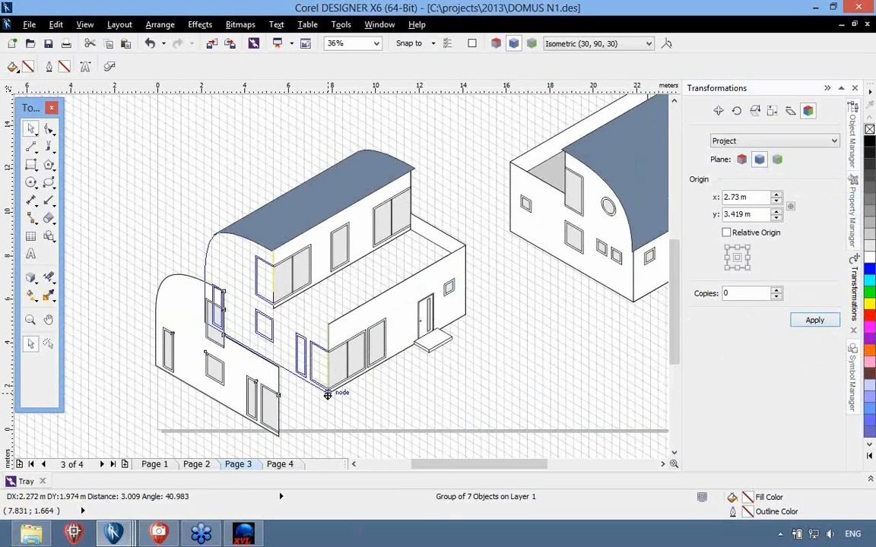
{"action": "left_click_drag", "start_coordinate": [328, 395], "coordinate": [328, 394]}
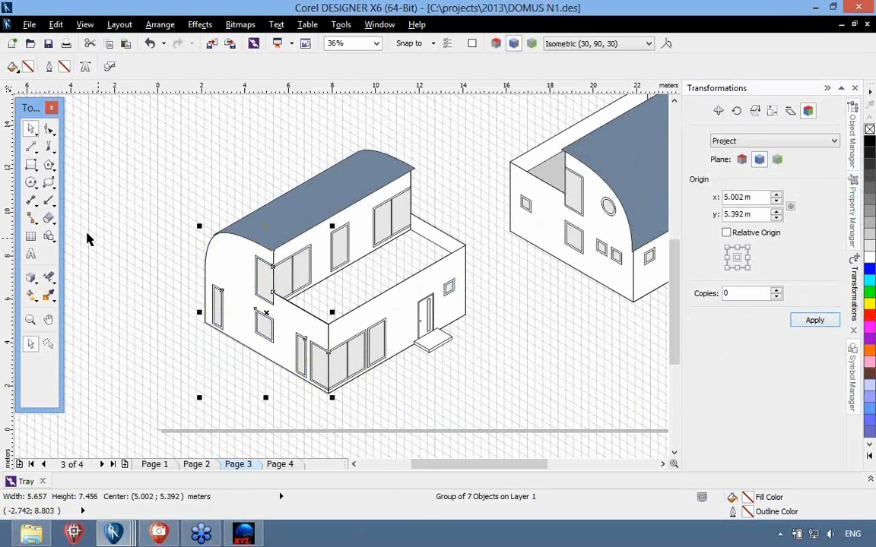
- Draw a projected circle about 0.64 × 0.83 m on the projected wall beneath the curved roof as a round window pane
{"action": "left_click", "coordinate": [31, 182]}
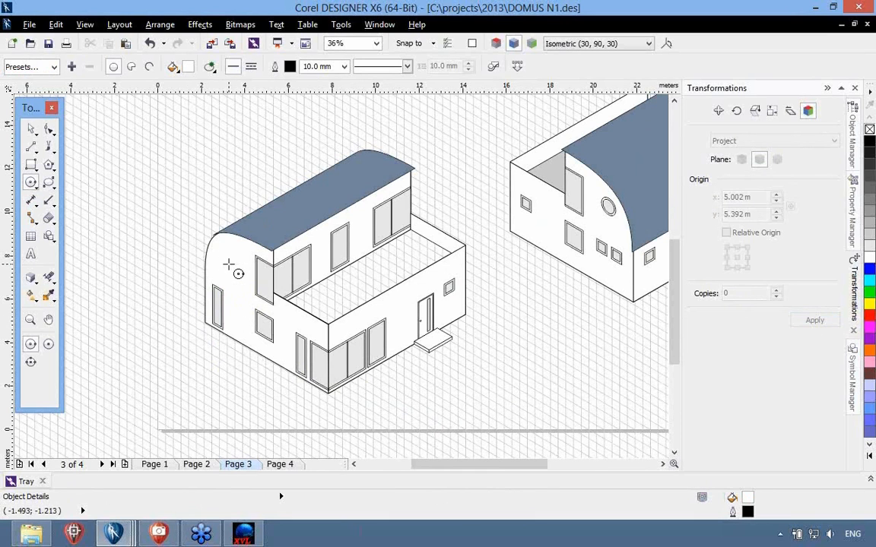
{"action": "left_click_drag", "start_coordinate": [228, 264], "coordinate": [232, 268]}
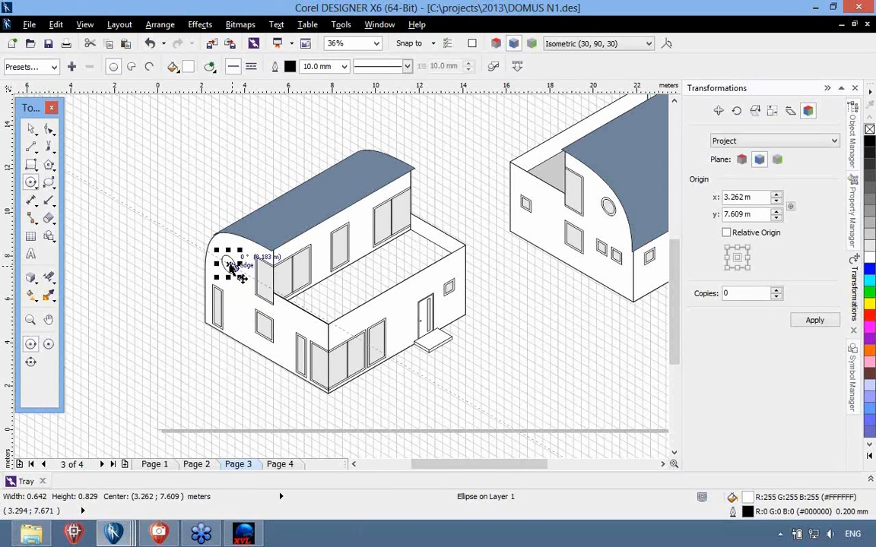
{"action": "key", "text": "Escape"}
- Draw a concentric outer circle about 0.87 × 1.13 m around the round window pane and remove its fill
{"action": "left_click_drag", "start_coordinate": [228, 264], "coordinate": [228, 274]}
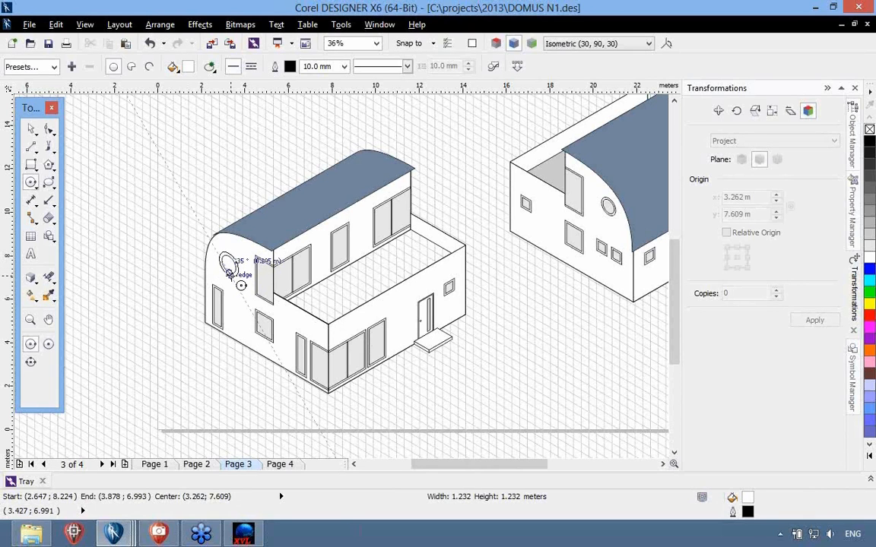
{"action": "left_click_drag", "start_coordinate": [229, 274], "coordinate": [229, 275]}
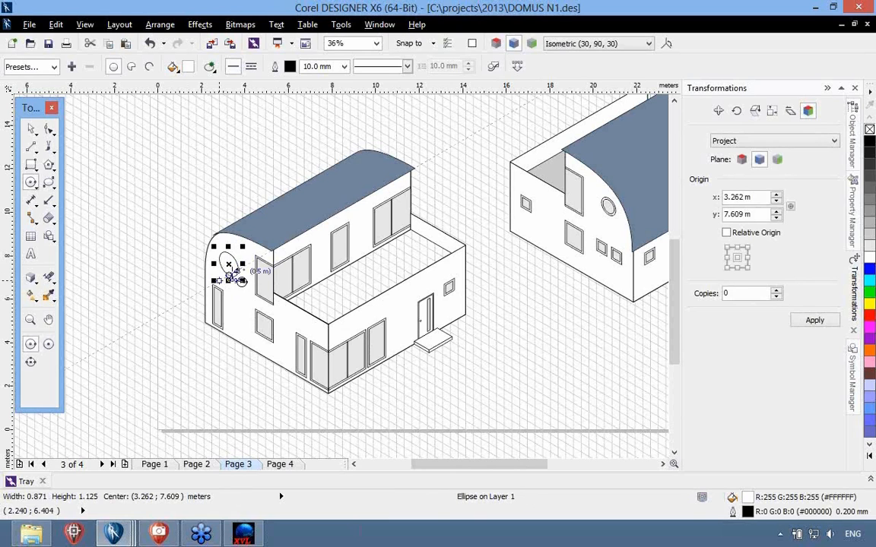
{"action": "left_click", "coordinate": [866, 124]}
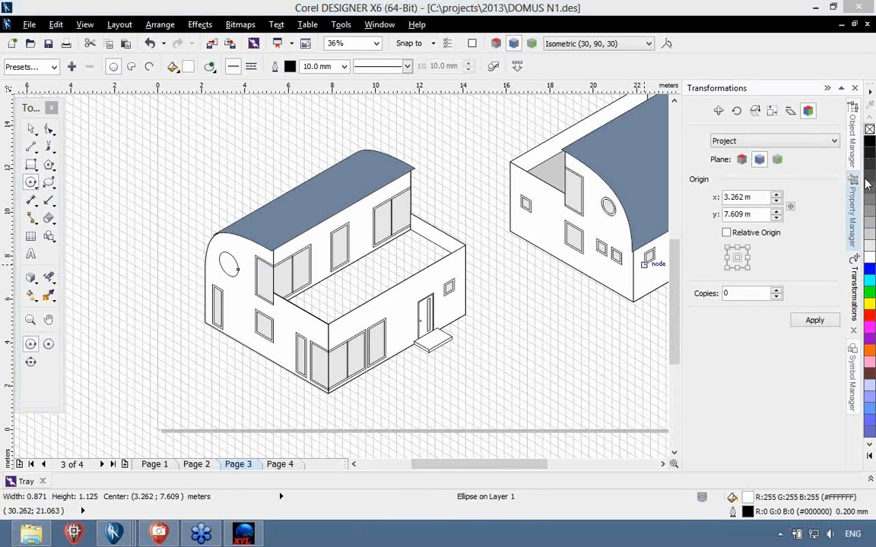
{"action": "left_click", "coordinate": [869, 129]}
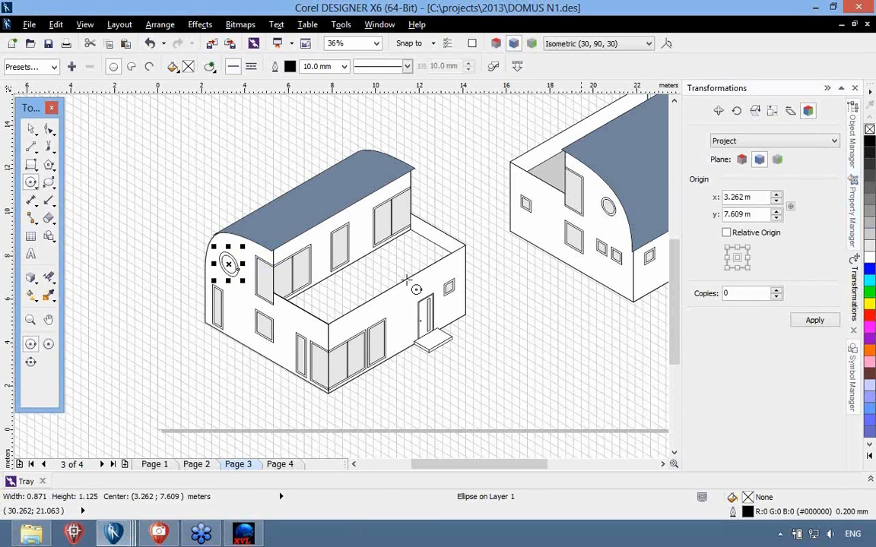
{"action": "left_click", "coordinate": [31, 128]}
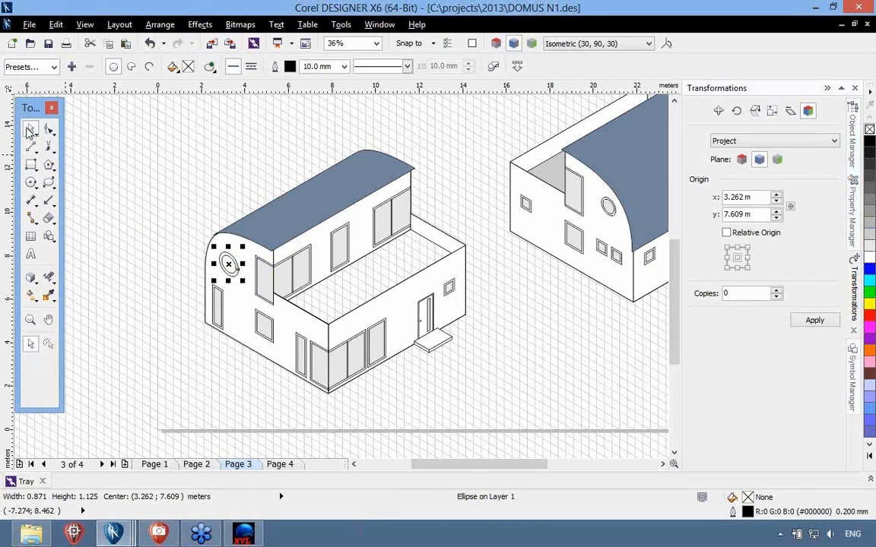
- Activate the top drawing plane and Smart Fill the house's flat roof area with blue-grey and a 10.0 mm black outline
{"action": "left_click", "coordinate": [497, 44]}
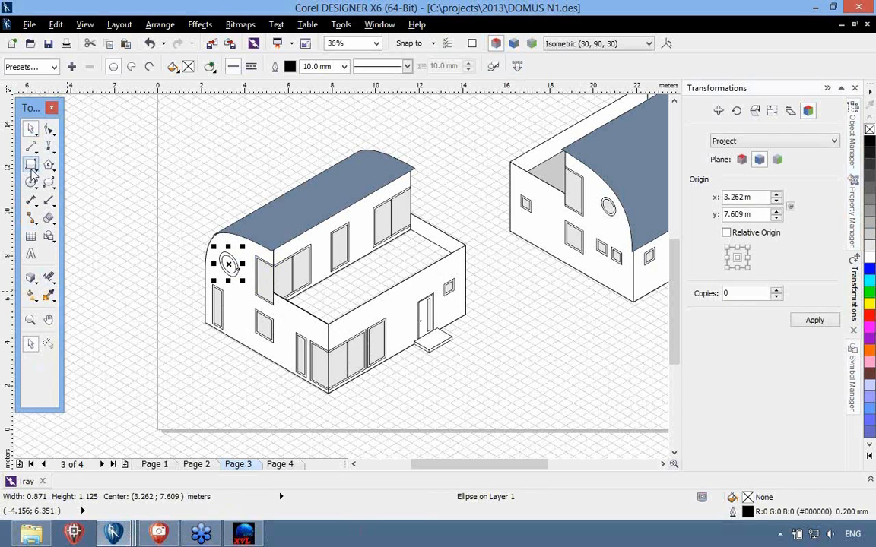
{"action": "left_click", "coordinate": [31, 295]}
{"action": "left_click", "coordinate": [48, 343]}
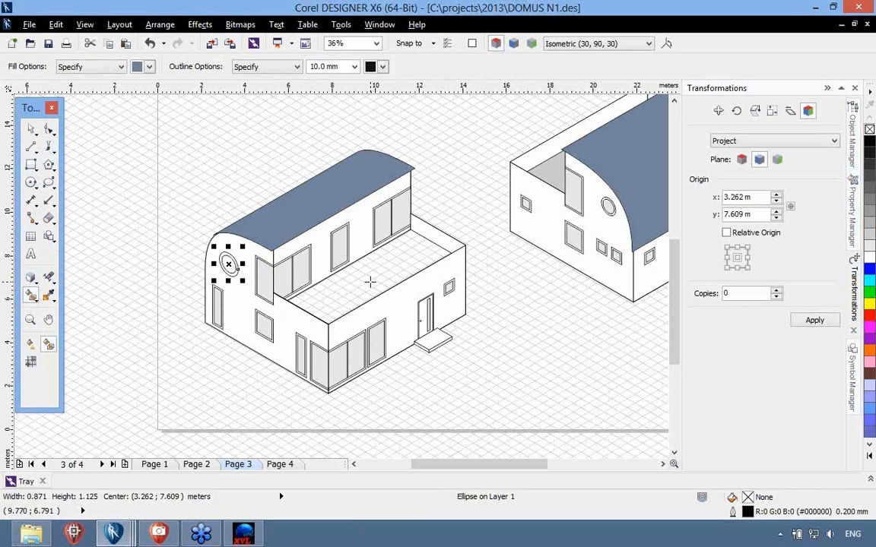
{"action": "left_click", "coordinate": [367, 279]}
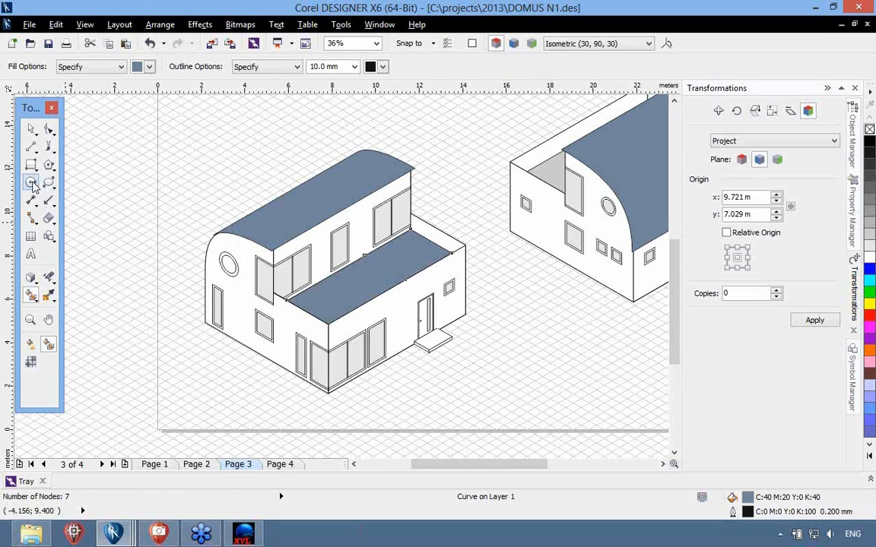
- Draw a vertical cylinder about 0.28 m wide and 4.9 m tall as a chimney pipe on the gable wall beside the round window
{"action": "left_click", "coordinate": [49, 219]}
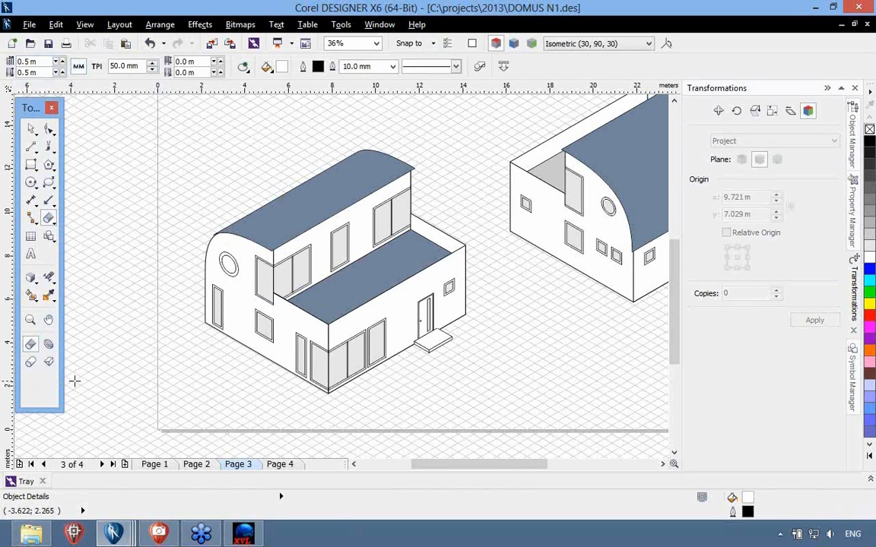
{"action": "left_click", "coordinate": [31, 364]}
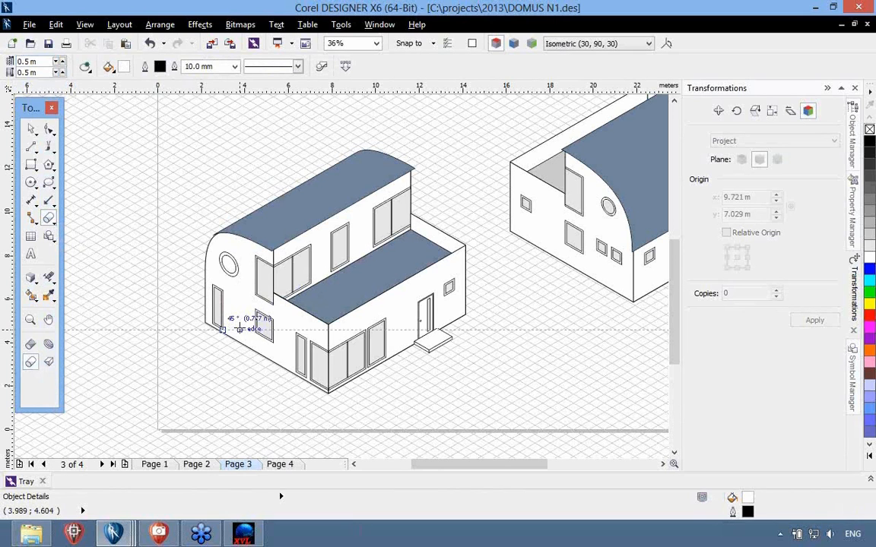
{"action": "left_click_drag", "start_coordinate": [241, 319], "coordinate": [241, 215]}
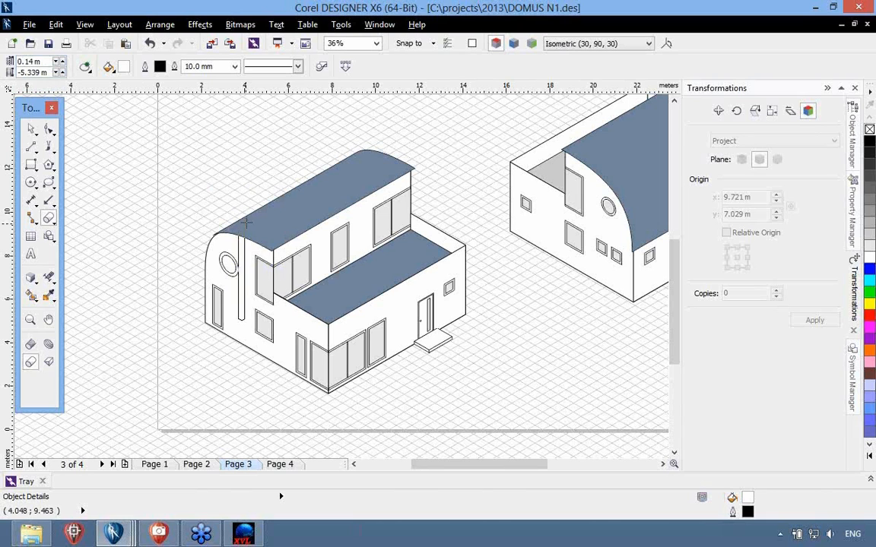
{"action": "left_click", "coordinate": [241, 213]}
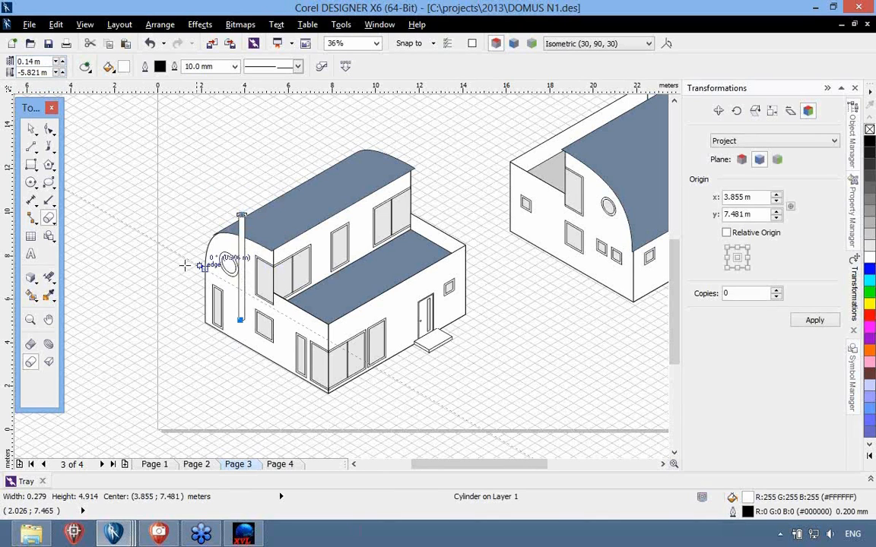
{"action": "left_click", "coordinate": [31, 128]}
{"action": "left_click", "coordinate": [152, 203]}
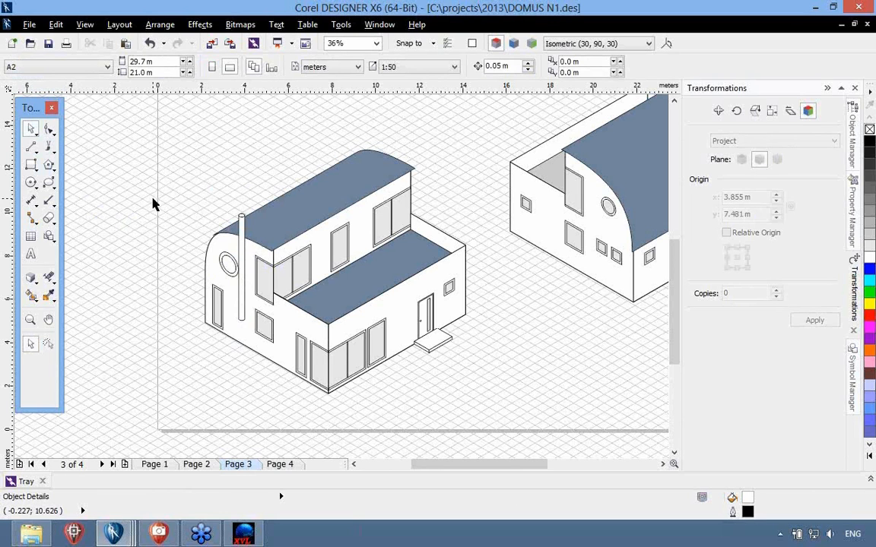
- Dimension the base length of the wall with the door on the top drawing plane, placing the dimension line in front of the house
{"action": "left_click", "coordinate": [31, 200]}
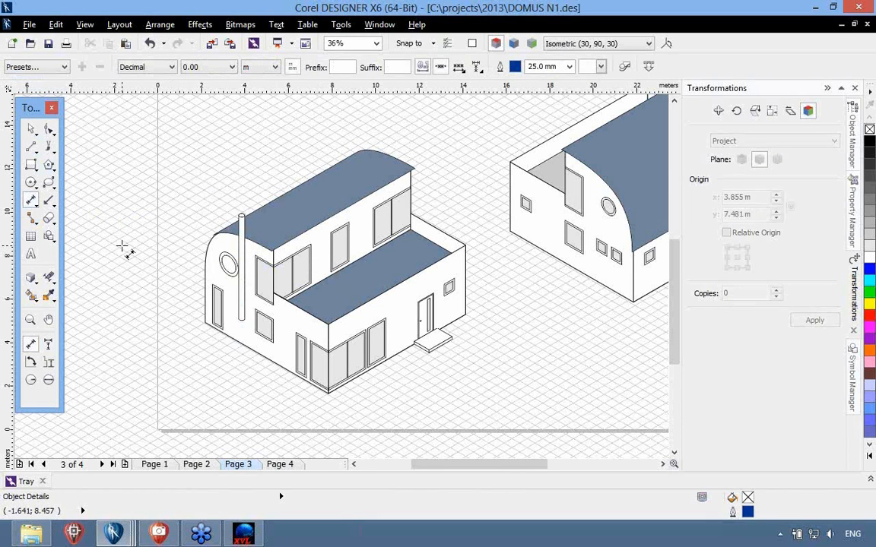
{"action": "left_click", "coordinate": [496, 46]}
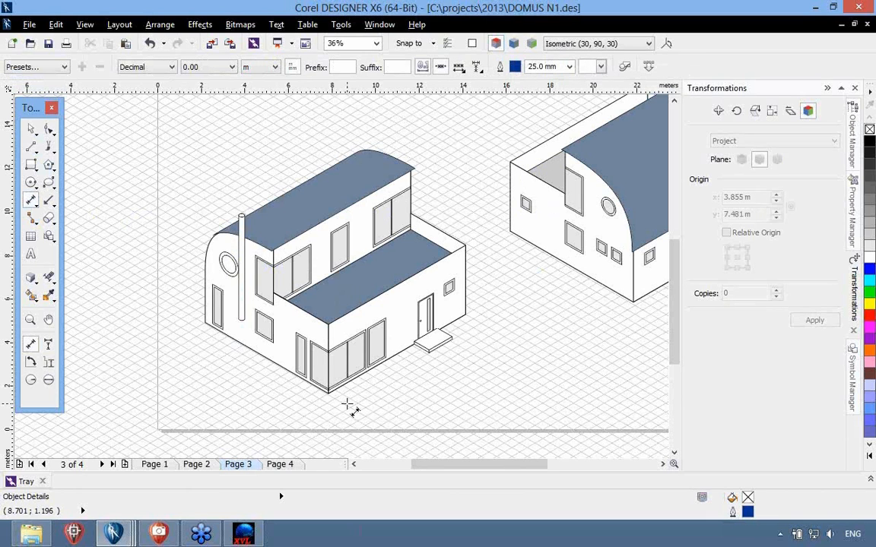
{"action": "left_click", "coordinate": [48, 345]}
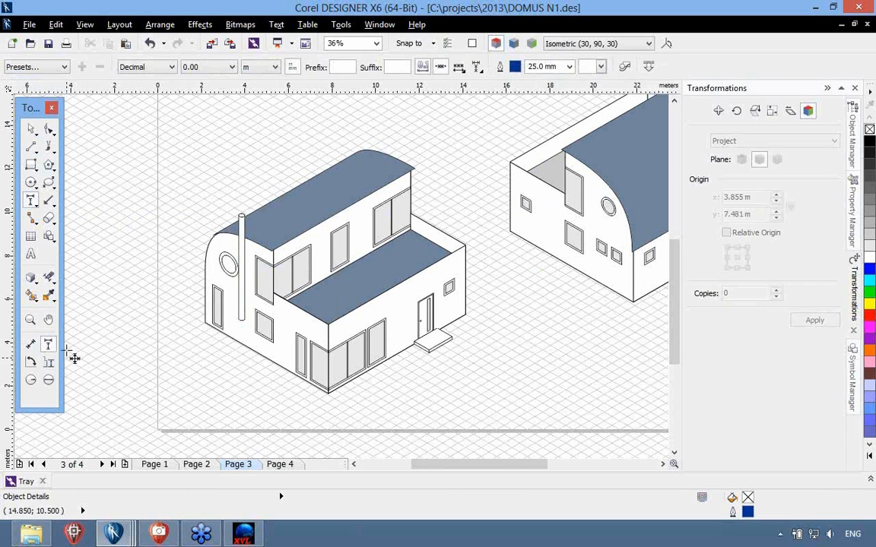
{"action": "left_click", "coordinate": [336, 401]}
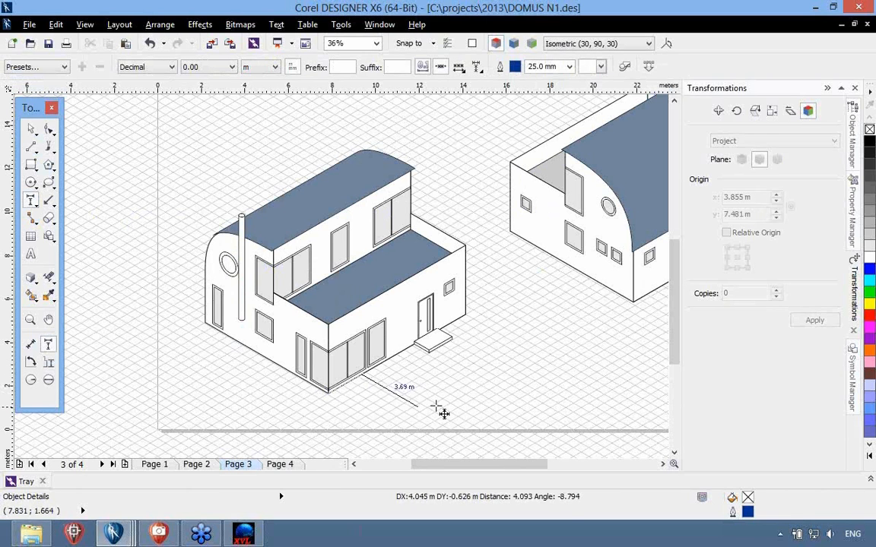
{"action": "left_click", "coordinate": [466, 314]}
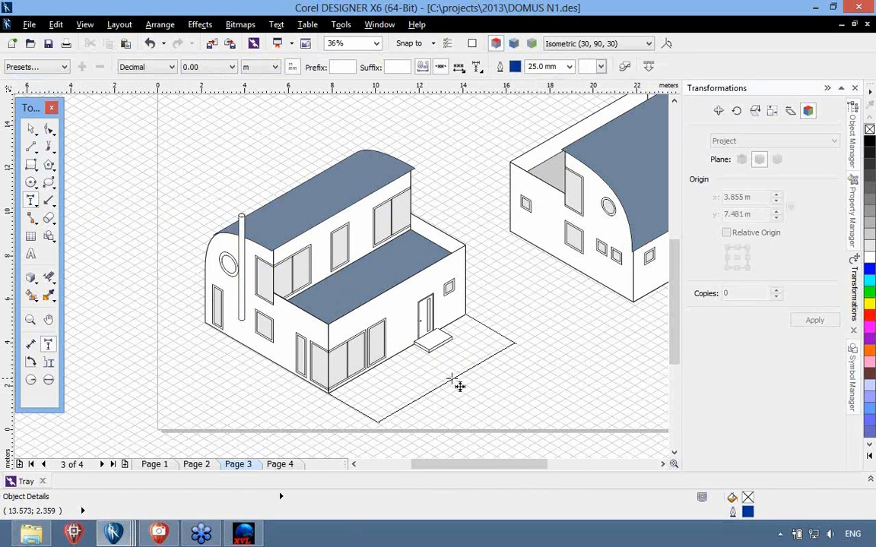
{"action": "left_click", "coordinate": [447, 378]}
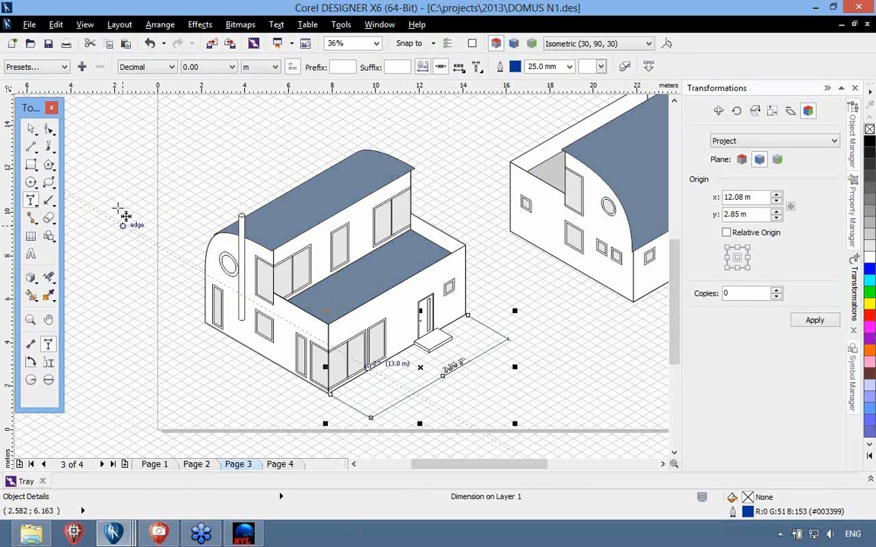
{"action": "left_click", "coordinate": [31, 129]}
{"action": "left_click", "coordinate": [472, 381]}
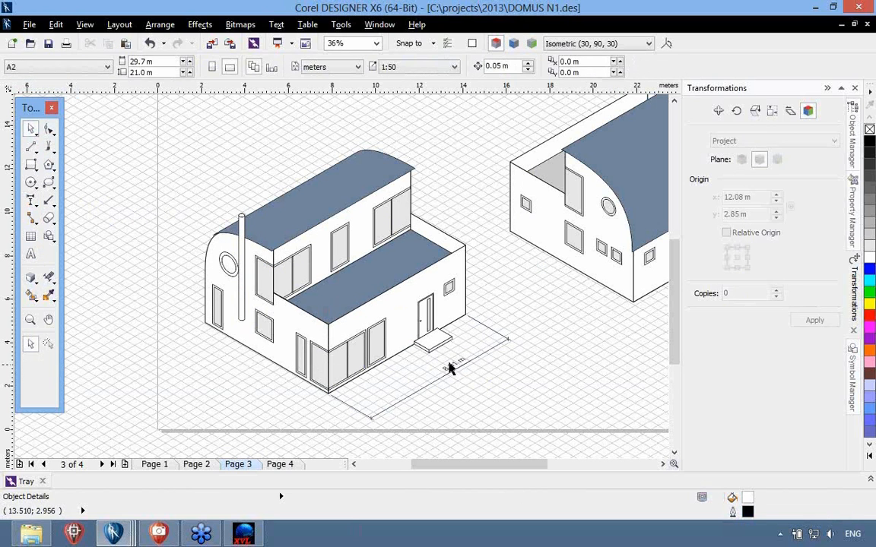
- Set the text size of the door wall's length dimension to 36 pt
{"action": "left_click", "coordinate": [450, 365], "text": "ctrl"}
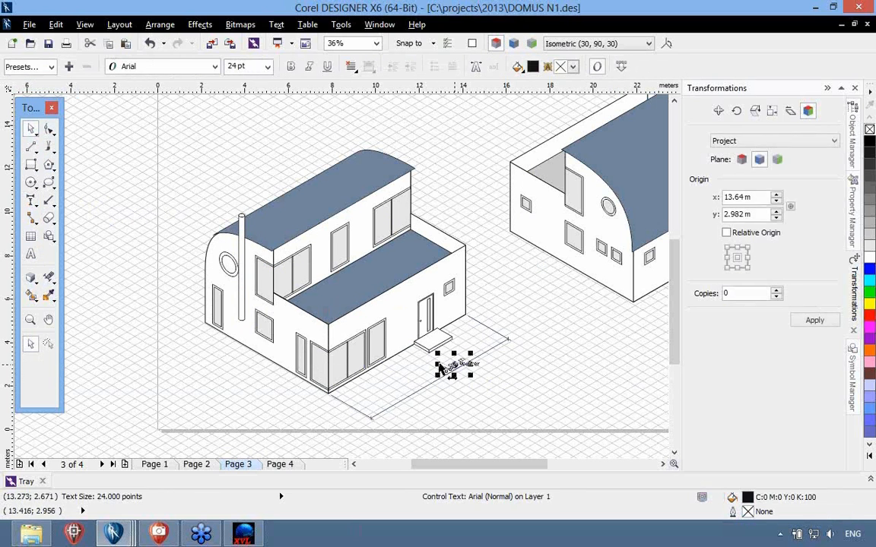
{"action": "left_click", "coordinate": [267, 66]}
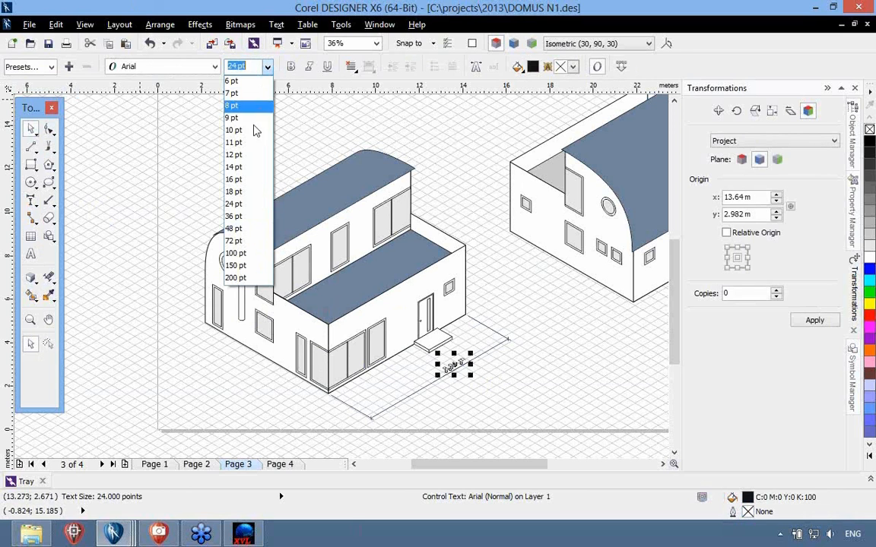
{"action": "left_click", "coordinate": [235, 217]}
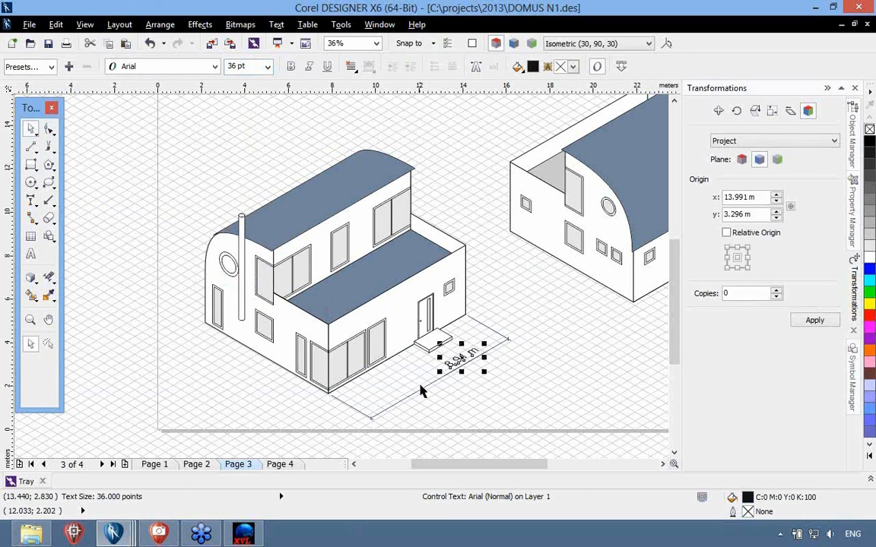
- Set the length dimension's text to run through the dimension line and turn off centering between extension lines
{"action": "left_click", "coordinate": [422, 392]}
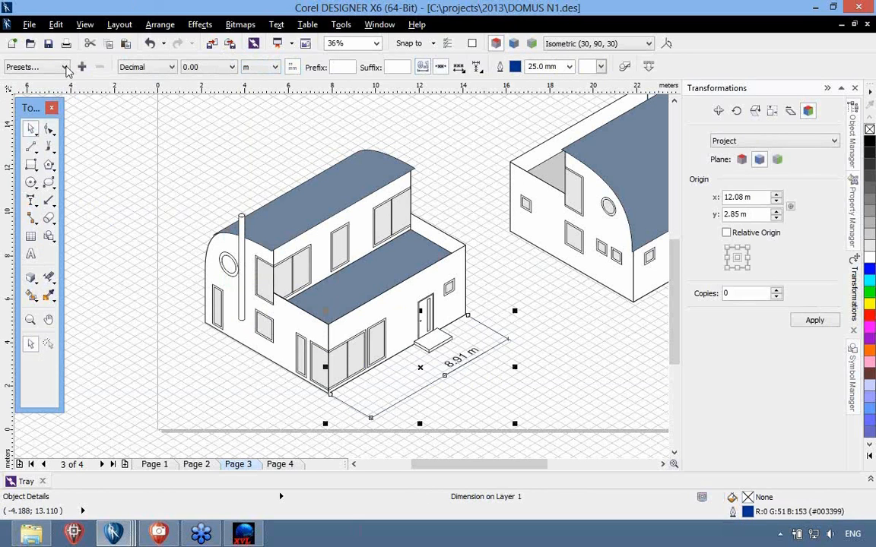
{"action": "left_click", "coordinate": [65, 66]}
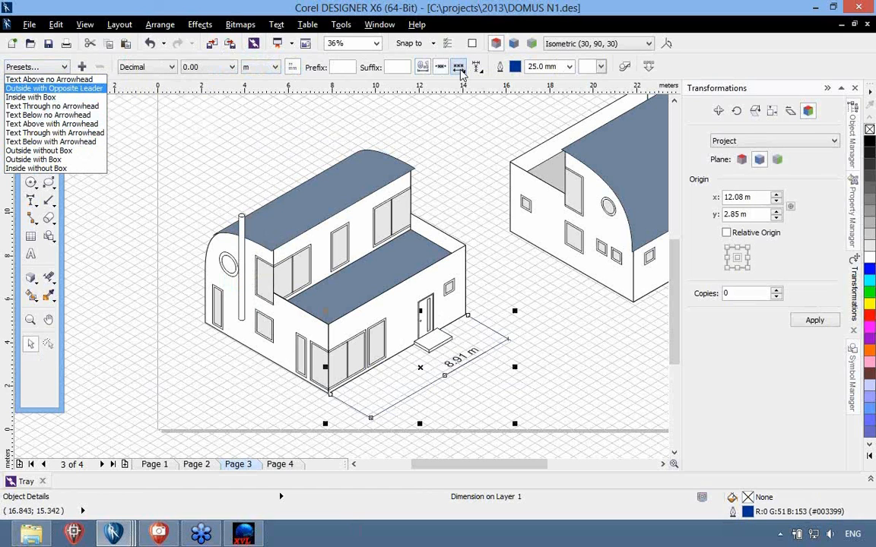
{"action": "left_click", "coordinate": [461, 72]}
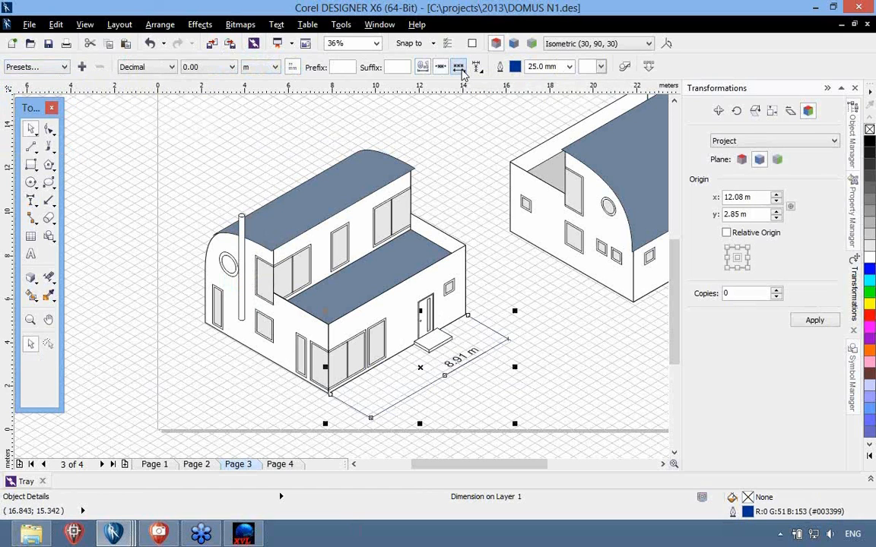
{"action": "left_click", "coordinate": [461, 72]}
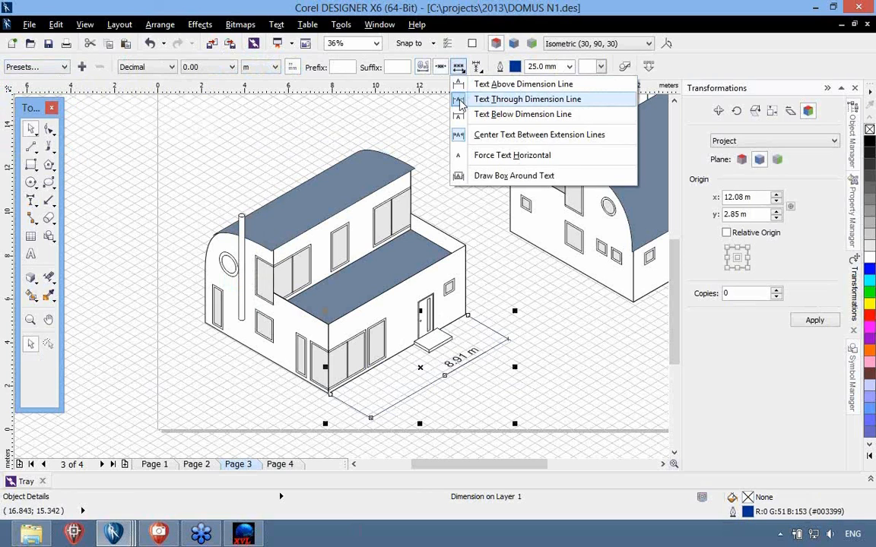
{"action": "left_click", "coordinate": [462, 99]}
{"action": "left_click", "coordinate": [458, 66]}
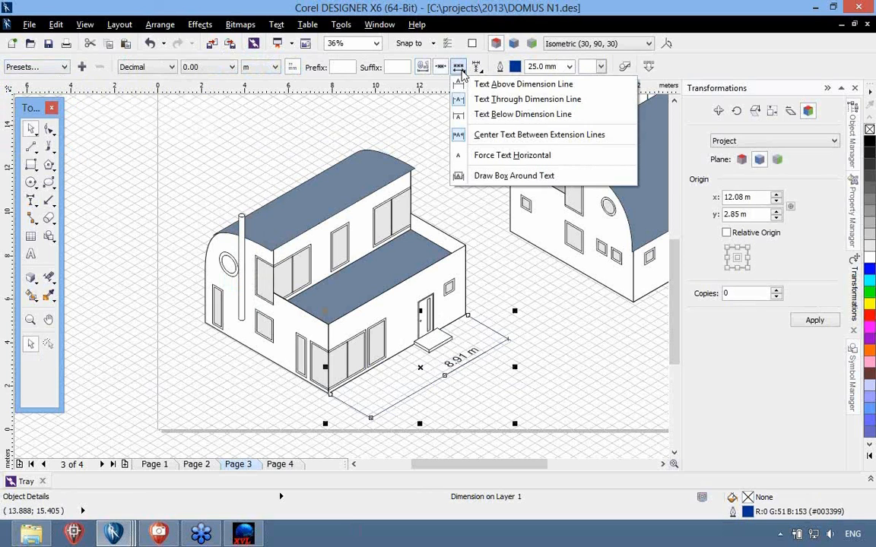
{"action": "left_click", "coordinate": [459, 135]}
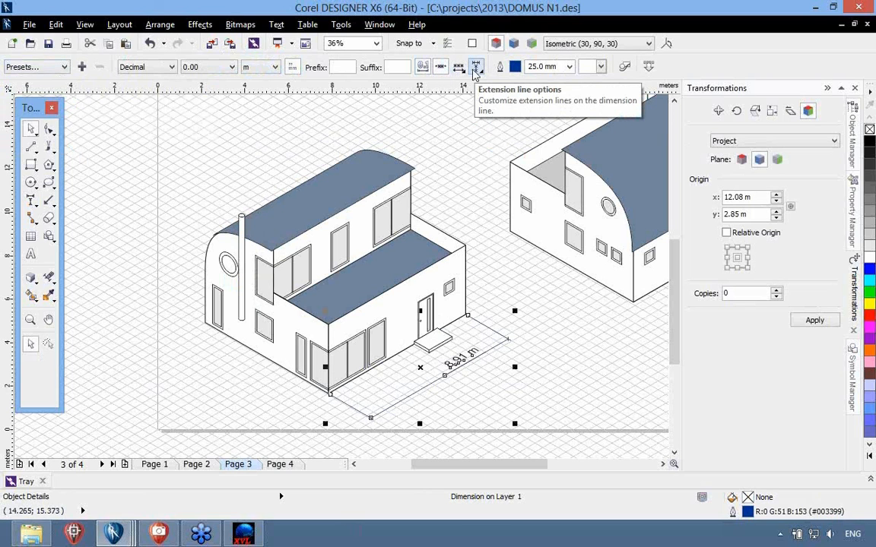
- Try placing the length dimension's text above the dimension line and switch it back to through the line
{"action": "left_click", "coordinate": [459, 68]}
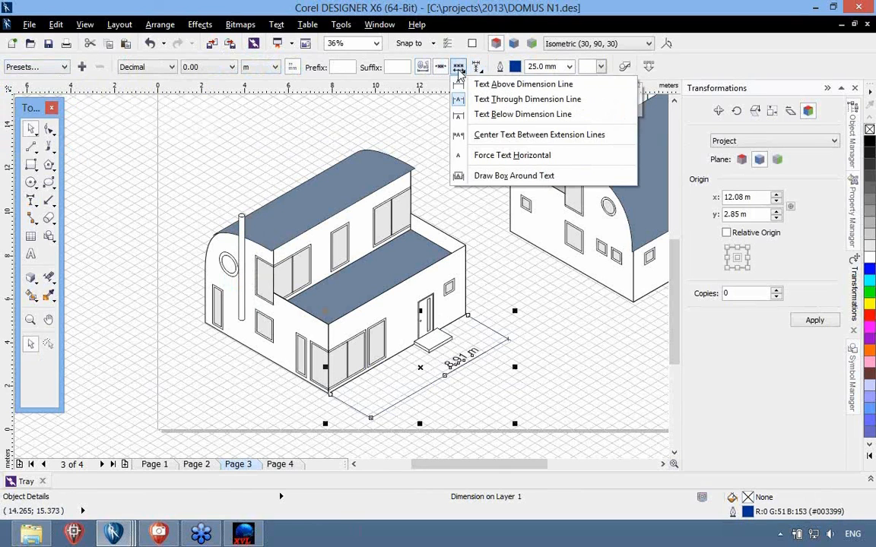
{"action": "left_click", "coordinate": [458, 85]}
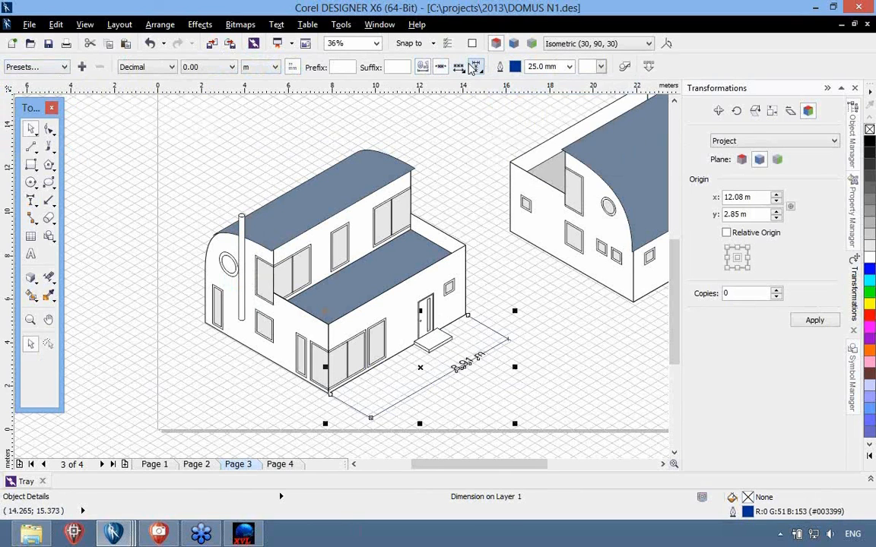
{"action": "left_click", "coordinate": [460, 67]}
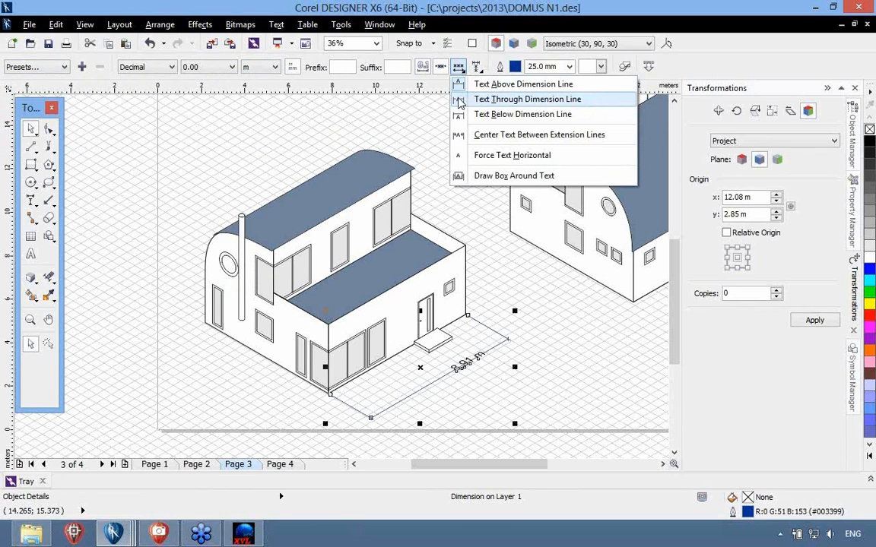
{"action": "left_click", "coordinate": [460, 100]}
{"action": "left_click", "coordinate": [459, 67]}
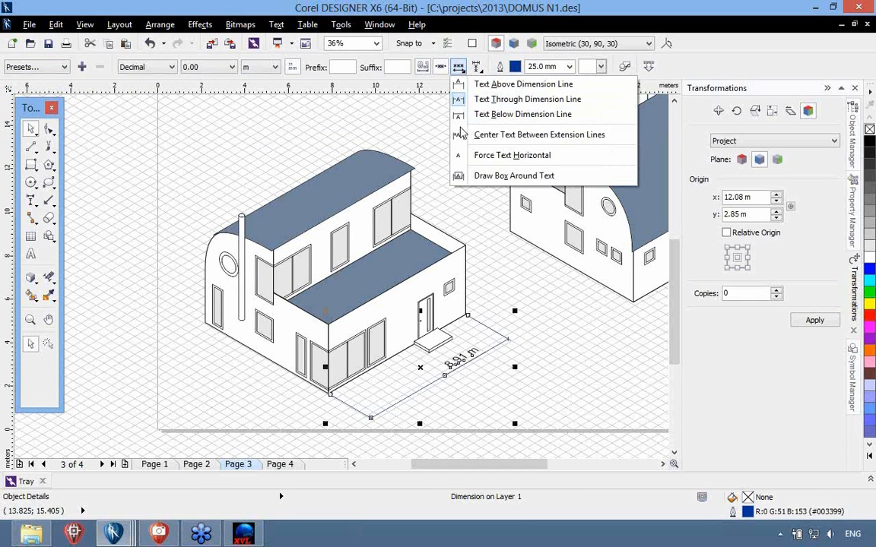
{"action": "left_click", "coordinate": [458, 144]}
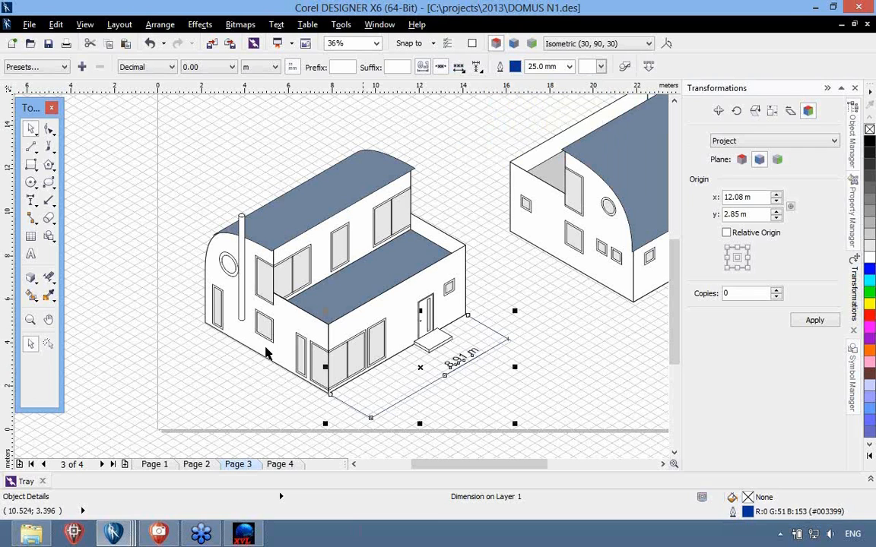
- Move the length dimension's text slightly outward from the house along with its dimension line
{"action": "left_click", "coordinate": [471, 401]}
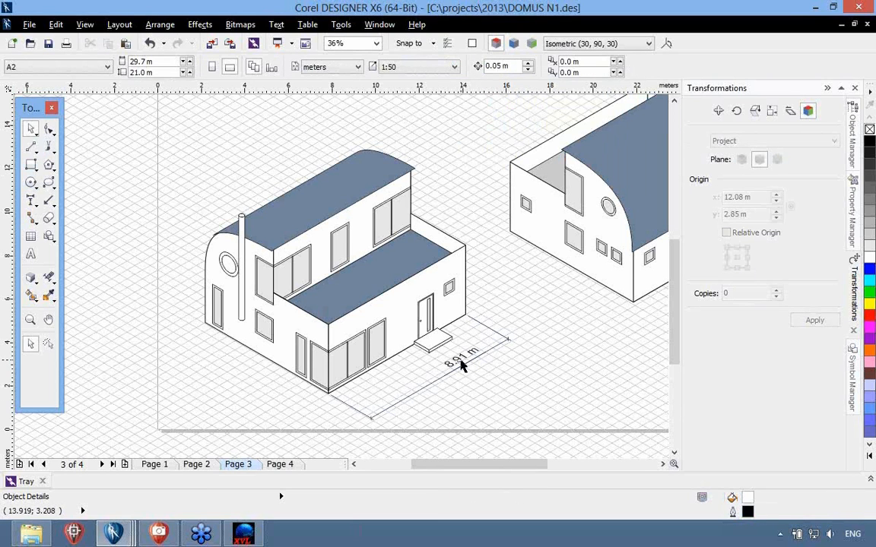
{"action": "left_click", "coordinate": [461, 360]}
{"action": "left_click_drag", "start_coordinate": [454, 362], "coordinate": [445, 381]}
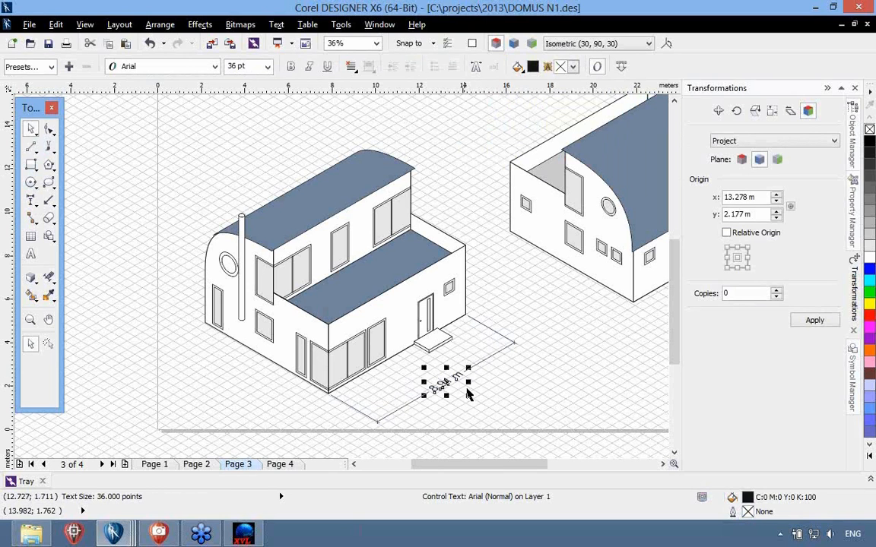
- Save the length dimension's settings as a new preset named Dimension01
{"action": "left_click", "coordinate": [485, 326]}
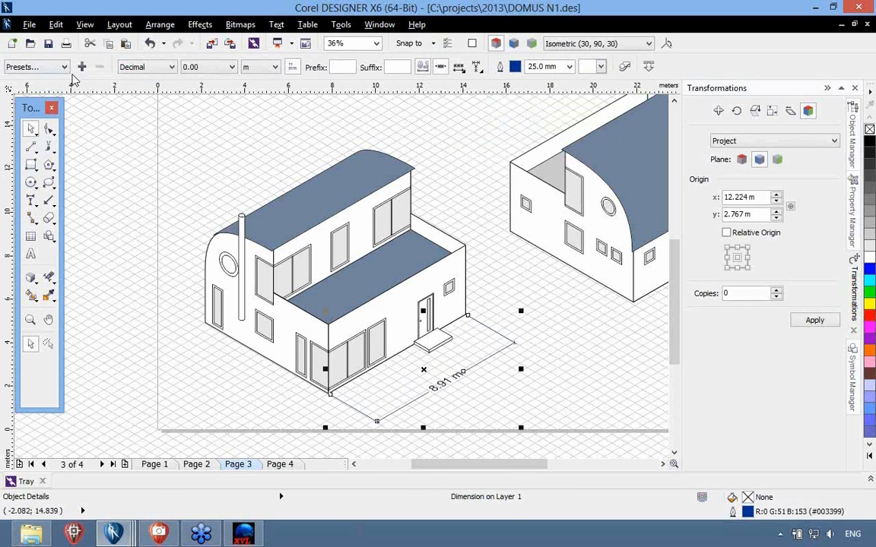
{"action": "left_click", "coordinate": [82, 67]}
{"action": "type", "text": "Dimension01"}
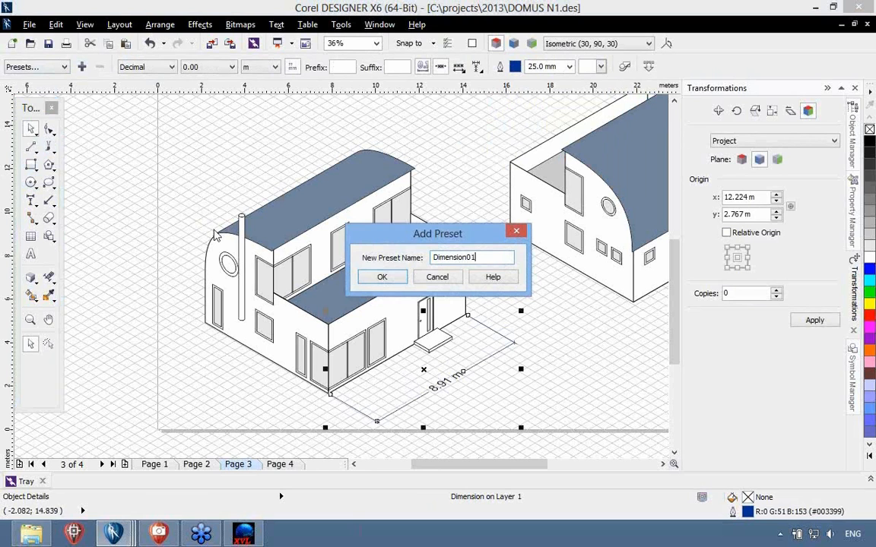
{"action": "left_click", "coordinate": [381, 277]}
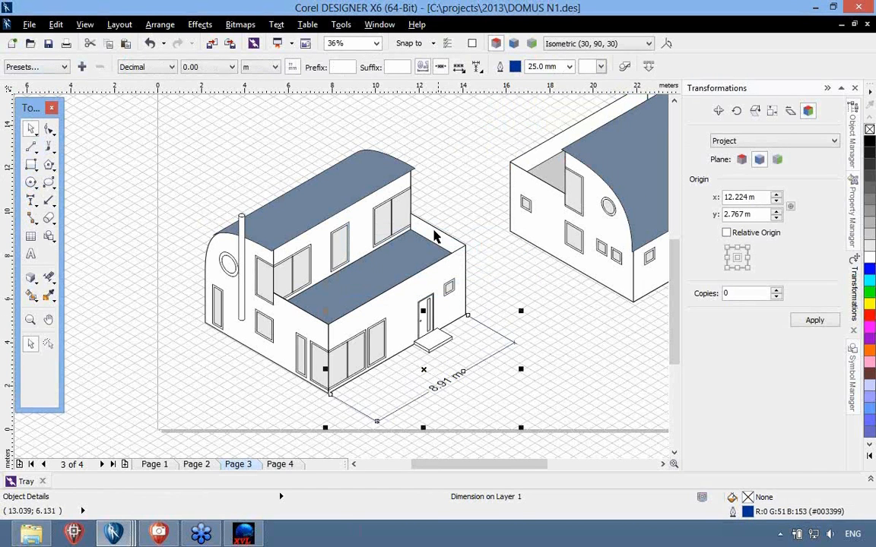
- Dimension the height of the lower block's rear corner beside the door on the right drawing plane, placing the dimension line outside the house
{"action": "left_click", "coordinate": [514, 44]}
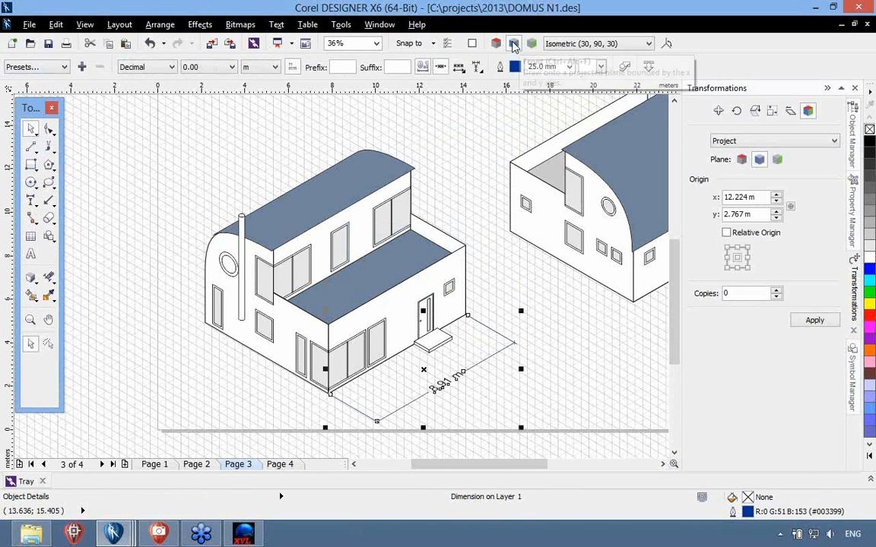
{"action": "left_click", "coordinate": [531, 44]}
{"action": "left_click", "coordinate": [31, 200]}
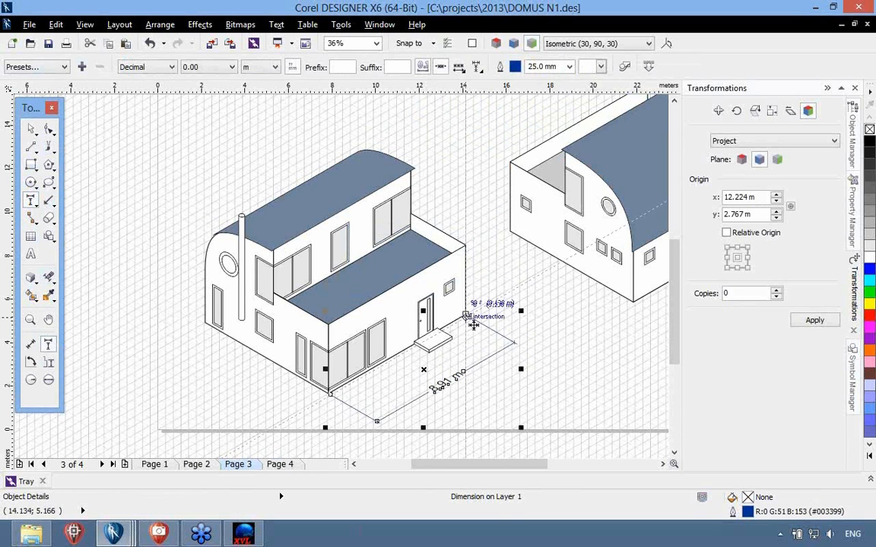
{"action": "left_click", "coordinate": [472, 319]}
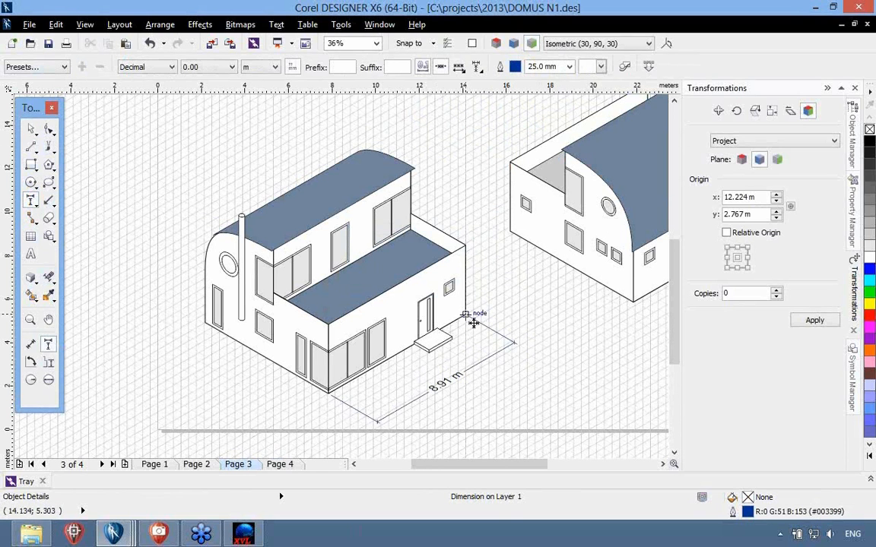
{"action": "left_click", "coordinate": [472, 248]}
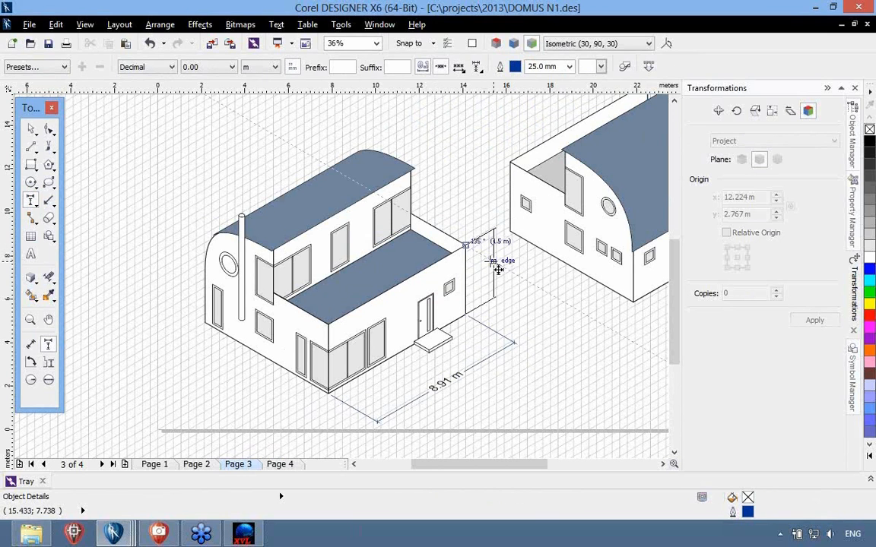
{"action": "left_click", "coordinate": [487, 261]}
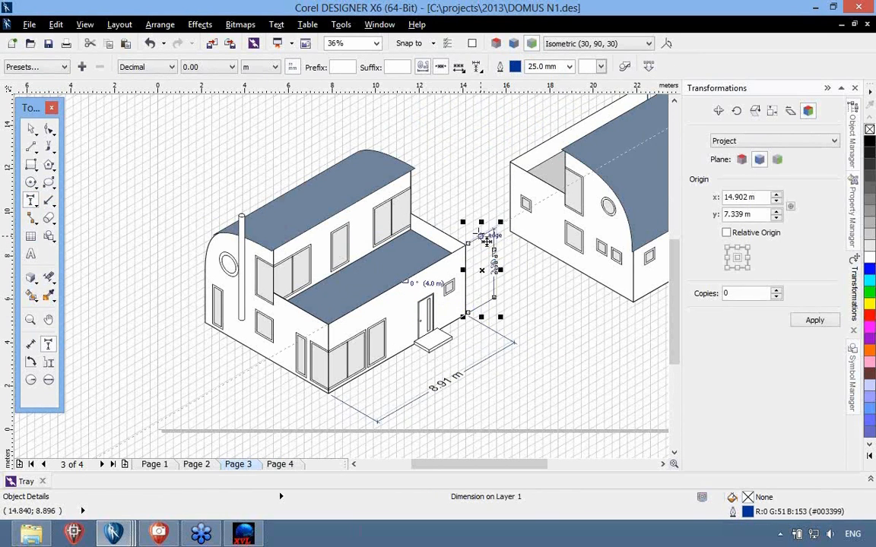
- Dimension the height from the curved-roof facade's base to the upper window's top corner, placing the dimension line outside the facade
{"action": "left_click", "coordinate": [268, 361]}
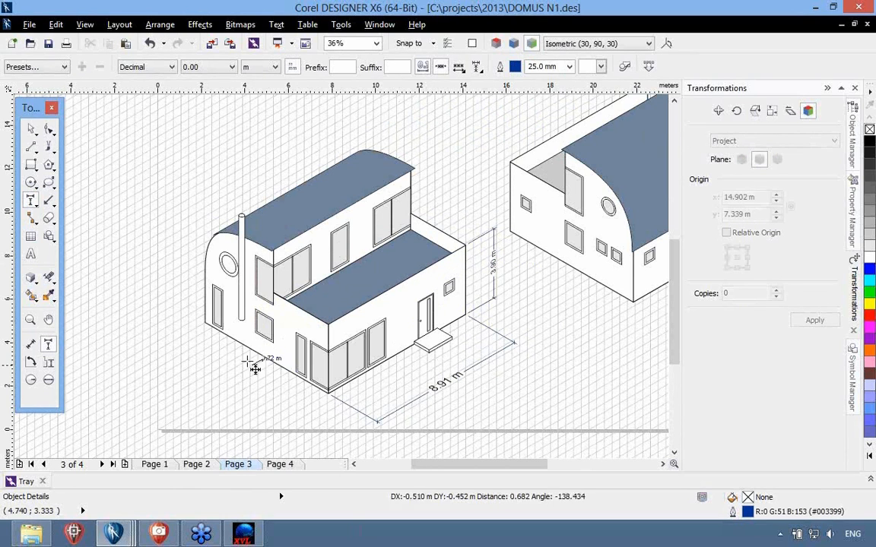
{"action": "key", "text": "Escape"}
{"action": "left_click", "coordinate": [279, 256]}
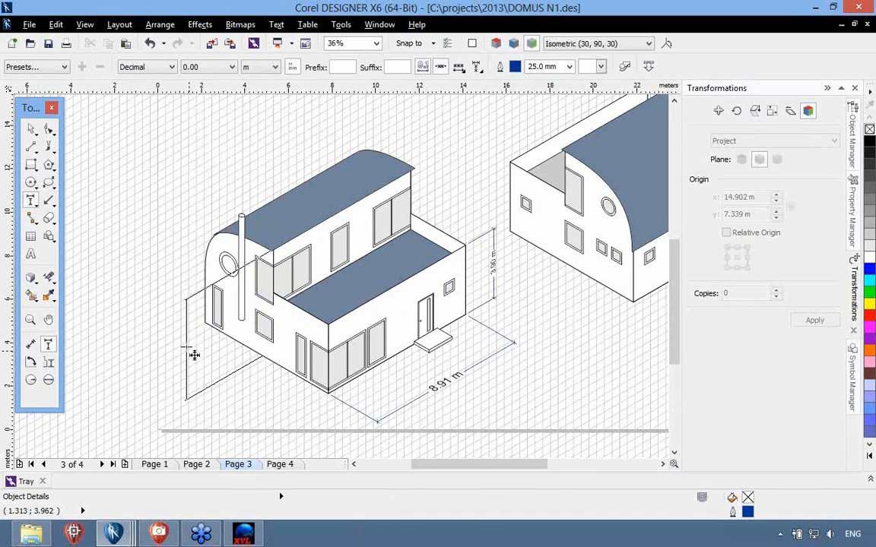
{"action": "left_click", "coordinate": [193, 355]}
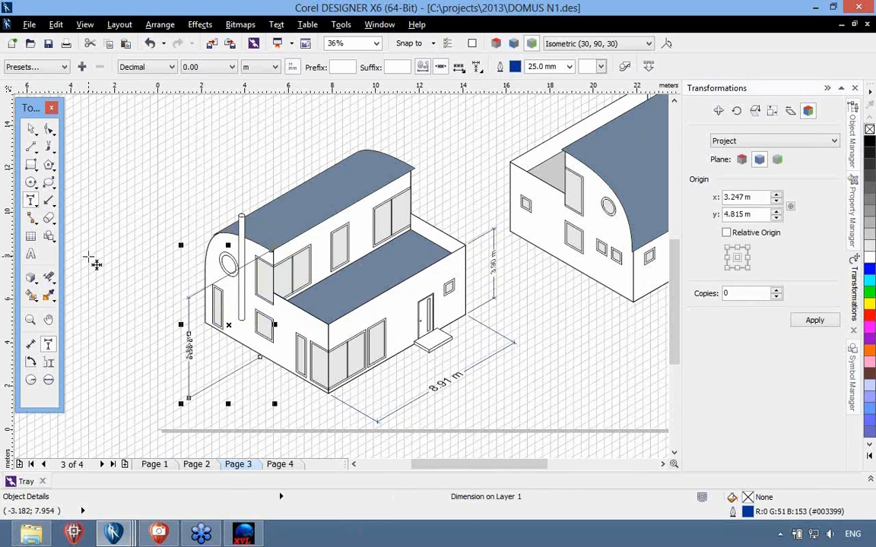
- Try an unprojected horizontal dimension below the glazed wall's base on the orthographic plane and delete it
{"action": "left_click", "coordinate": [474, 45]}
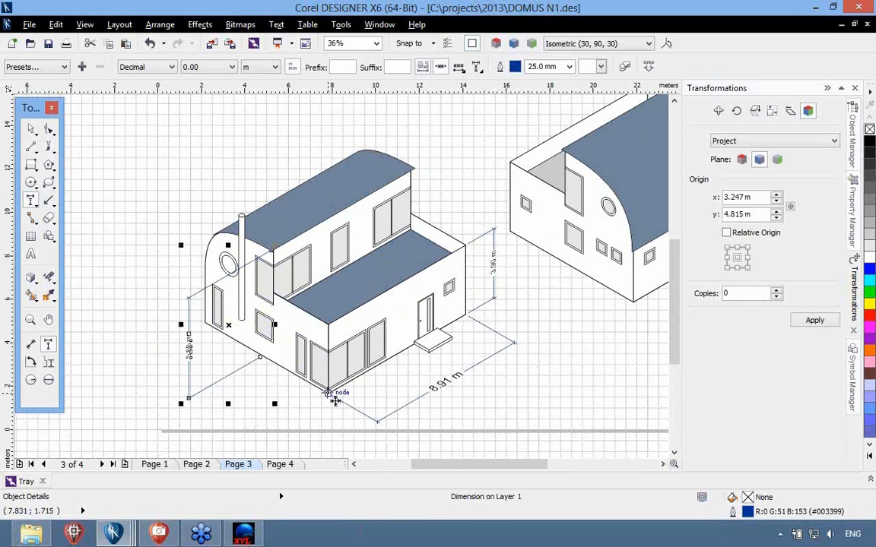
{"action": "left_click_drag", "start_coordinate": [336, 399], "coordinate": [465, 315]}
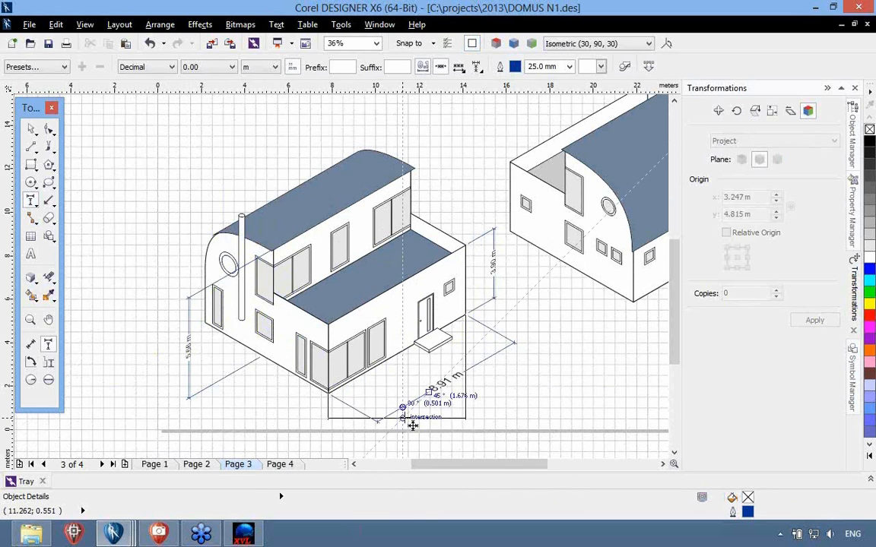
{"action": "left_click", "coordinate": [411, 425]}
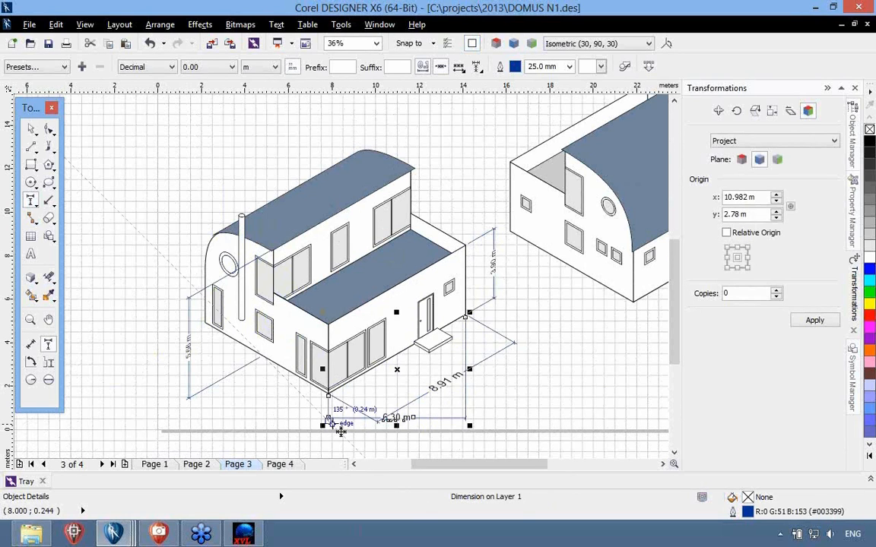
{"action": "key", "text": "Delete"}
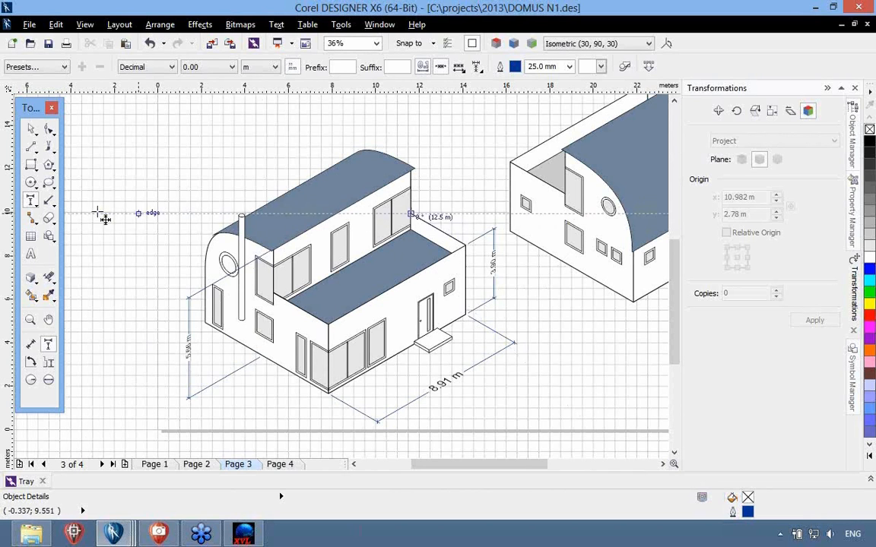
- Examine the roof's object properties and the available drawing scales, including the custom option, keeping the 1:50 scale
{"action": "left_click", "coordinate": [30, 129]}
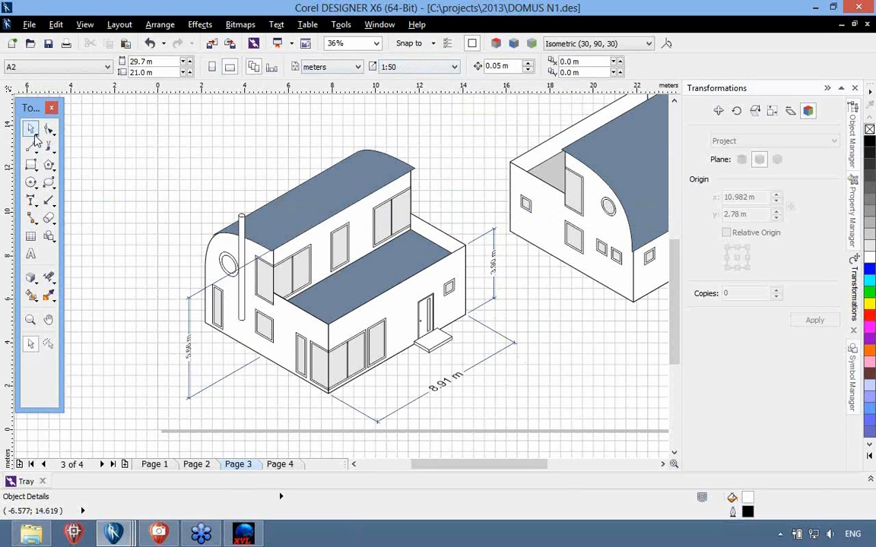
{"action": "left_click", "coordinate": [361, 185]}
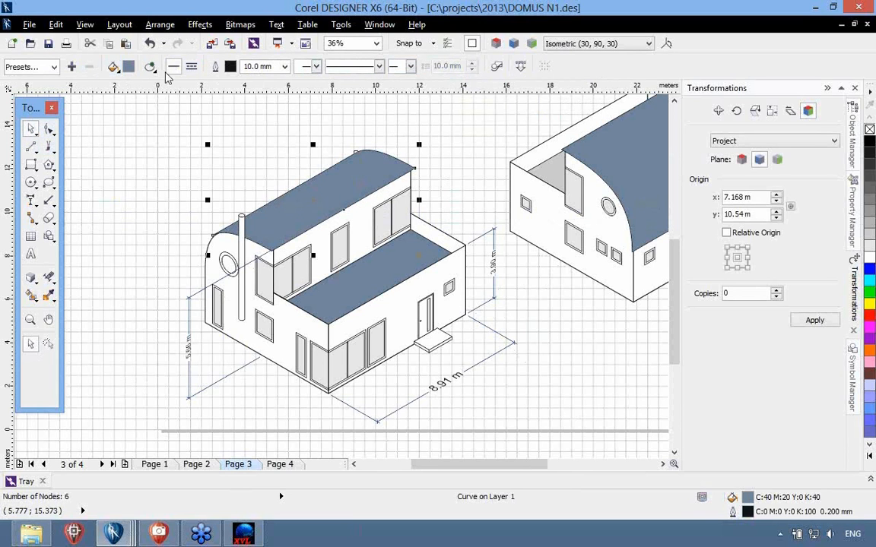
{"action": "left_click", "coordinate": [129, 146]}
{"action": "left_click", "coordinate": [454, 67]}
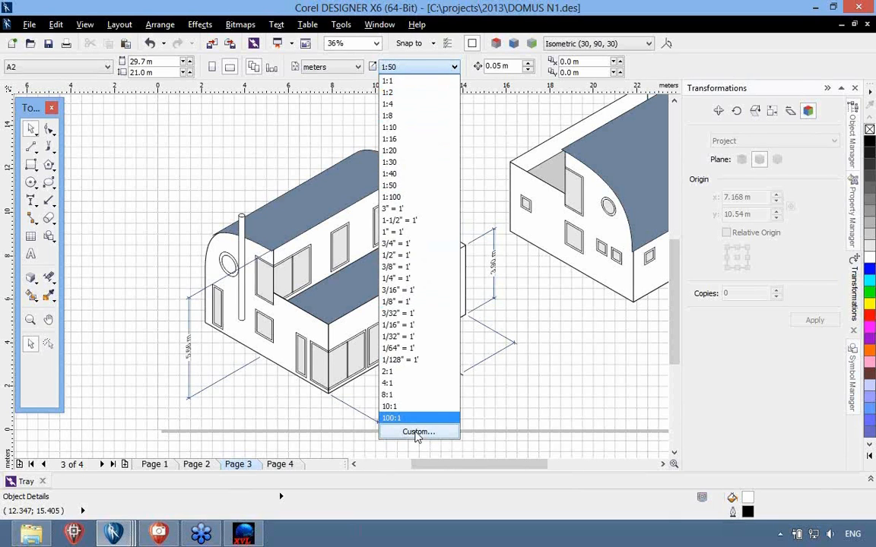
{"action": "left_click", "coordinate": [374, 77]}
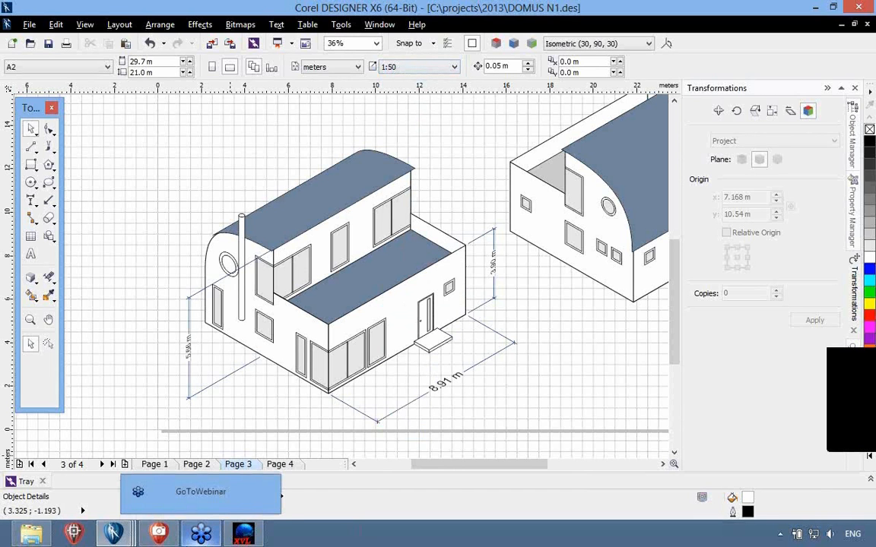
- Switch to the Envision with precision - CDTSX6.des presentation document
{"action": "mouse_move", "coordinate": [114, 534]}
{"action": "left_click", "coordinate": [96, 487]}
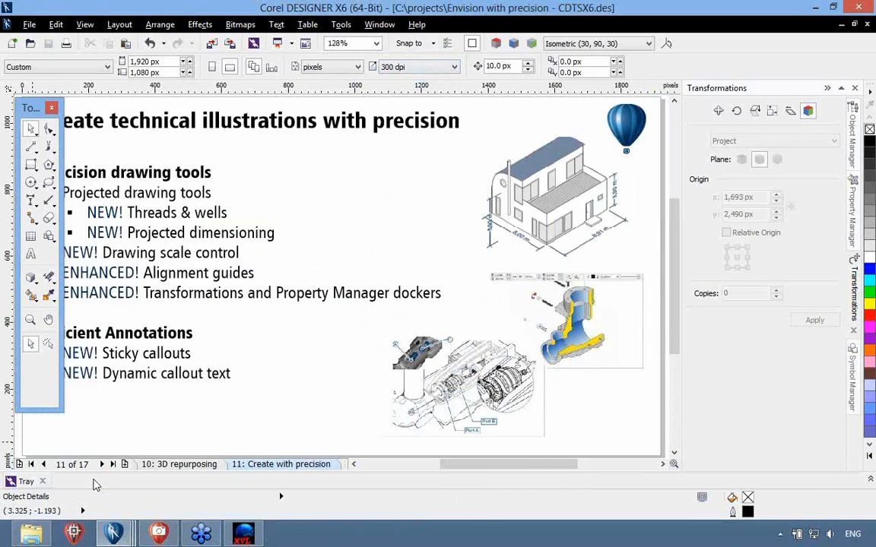